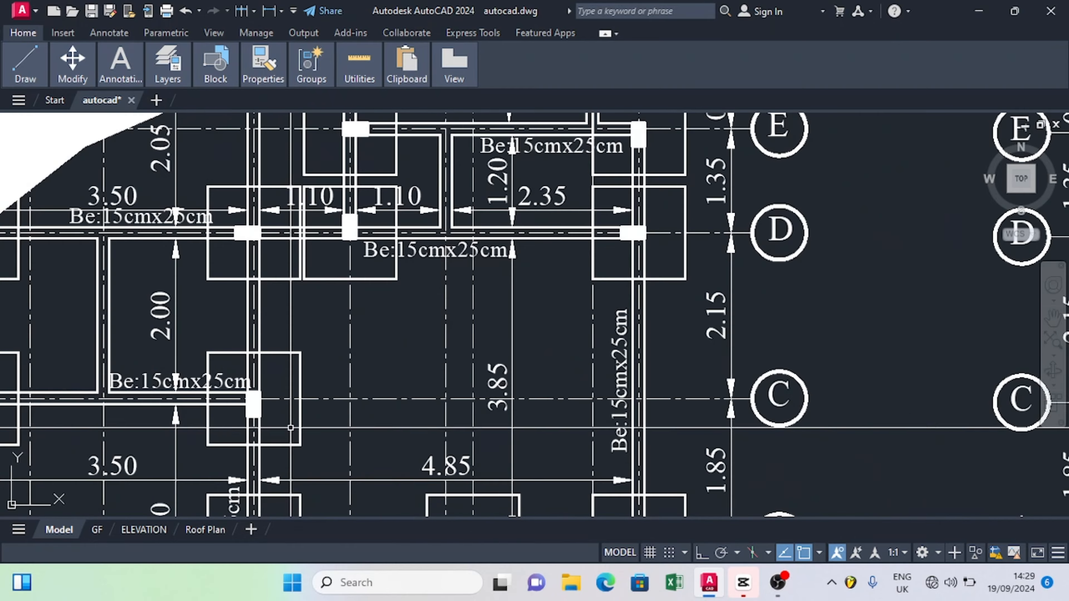
Step: Examine the column, beam and footing layouts, axis labels and dimensions on the two structural floor plans
{"action": "scroll", "coordinate": [291, 423], "scroll_direction": "down", "scroll_amount": 6}
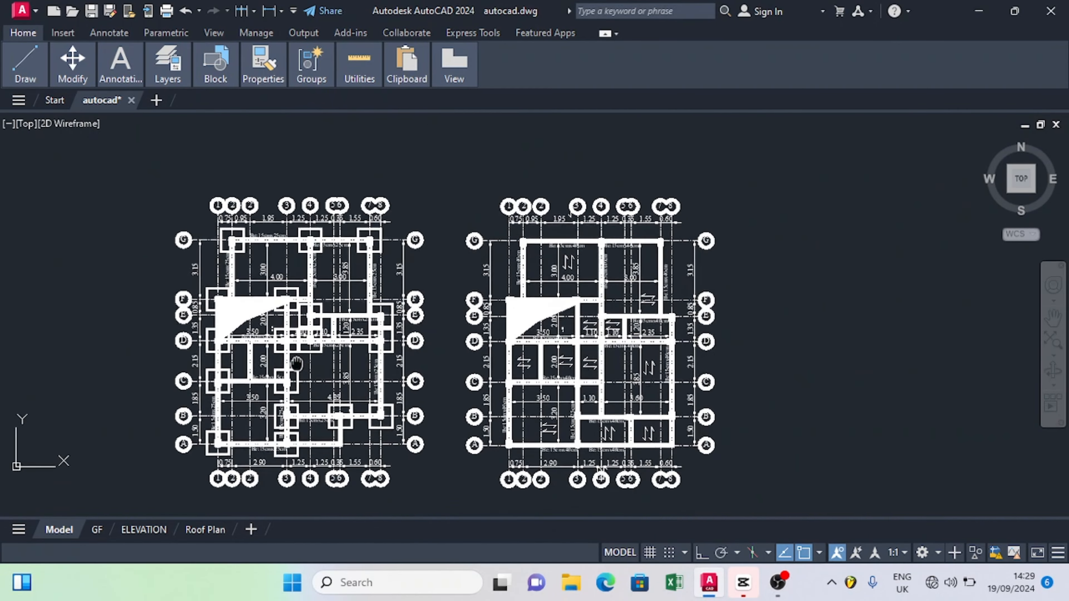
{"action": "scroll", "coordinate": [290, 419], "scroll_direction": "up", "scroll_amount": 4}
{"action": "scroll", "coordinate": [286, 412], "scroll_direction": "down", "scroll_amount": 2}
{"action": "mouse_move", "coordinate": [286, 412]}
{"action": "middle_mouse_down"}
{"action": "mouse_move", "coordinate": [287, 360]}
{"action": "mouse_move", "coordinate": [307, 435]}
{"action": "middle_mouse_up"}
{"action": "scroll", "coordinate": [287, 360], "scroll_direction": "up", "scroll_amount": 3}
{"action": "scroll", "coordinate": [287, 359], "scroll_direction": "down", "scroll_amount": 3}
{"action": "scroll", "coordinate": [287, 179], "scroll_direction": "up", "scroll_amount": 5}
{"action": "mouse_move", "coordinate": [287, 171]}
{"action": "middle_mouse_down"}
{"action": "mouse_move", "coordinate": [336, 247]}
{"action": "mouse_move", "coordinate": [396, 261]}
{"action": "middle_mouse_up"}
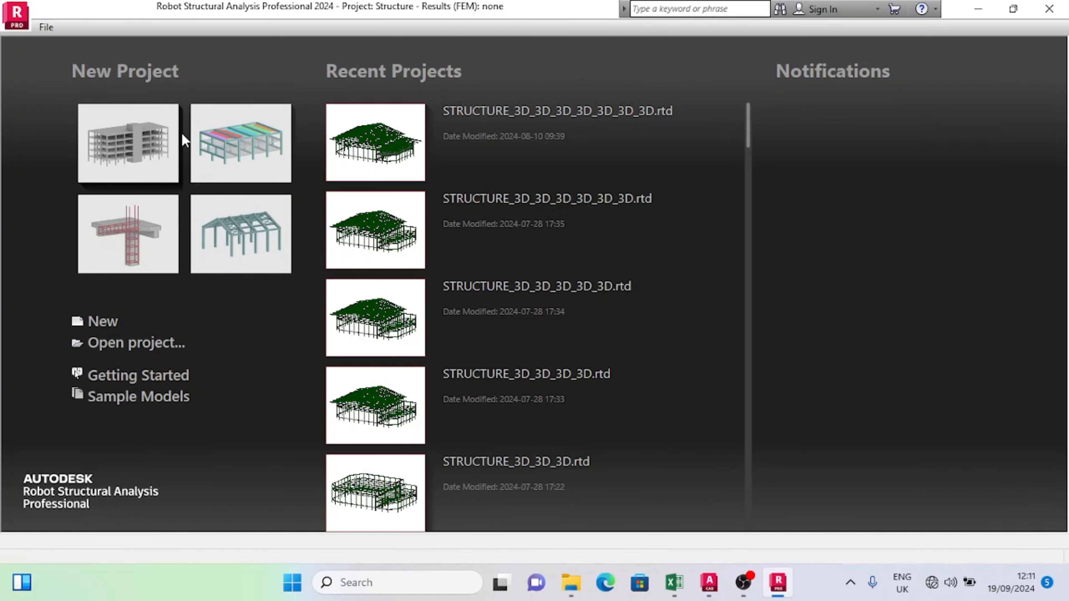
Step: Switch to Robot Structural Analysis, start a new building project, and set France regional settings with English as working and printout language
{"action": "left_click", "coordinate": [118, 126]}
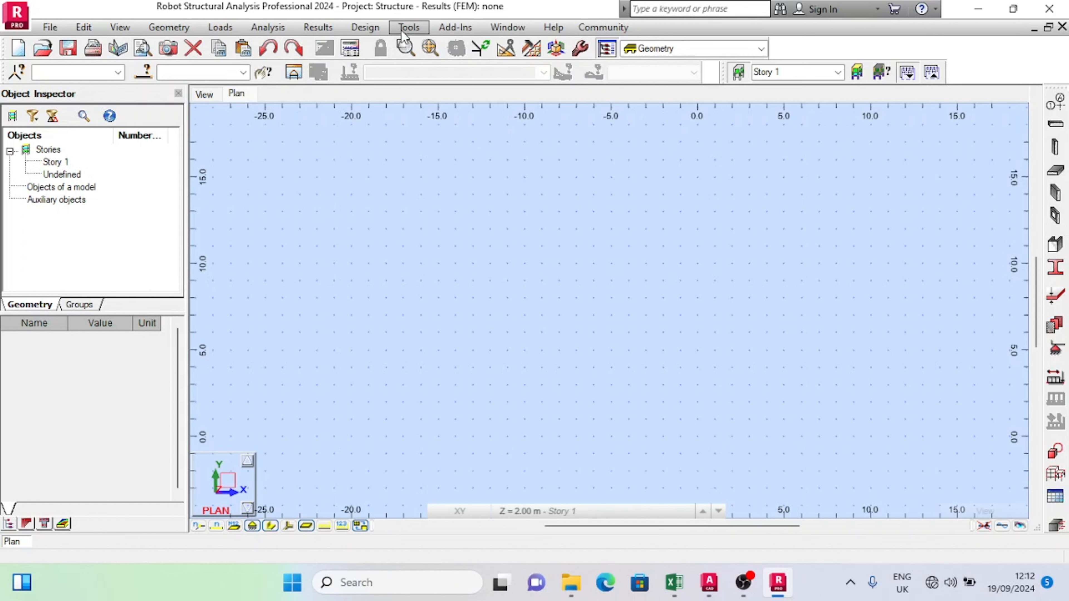
{"action": "left_click", "coordinate": [423, 27]}
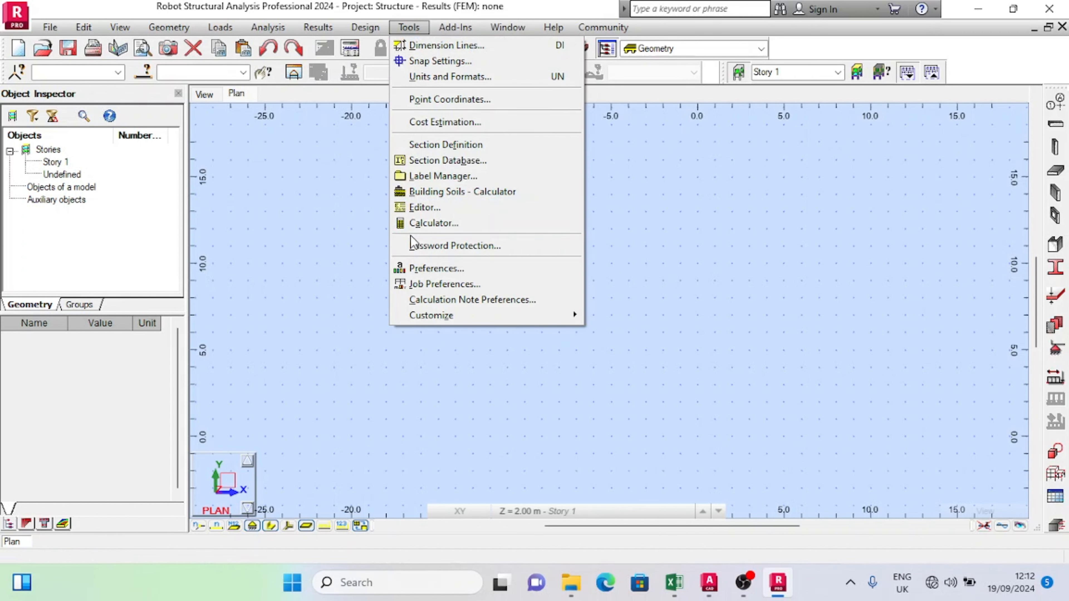
{"action": "left_click", "coordinate": [422, 270]}
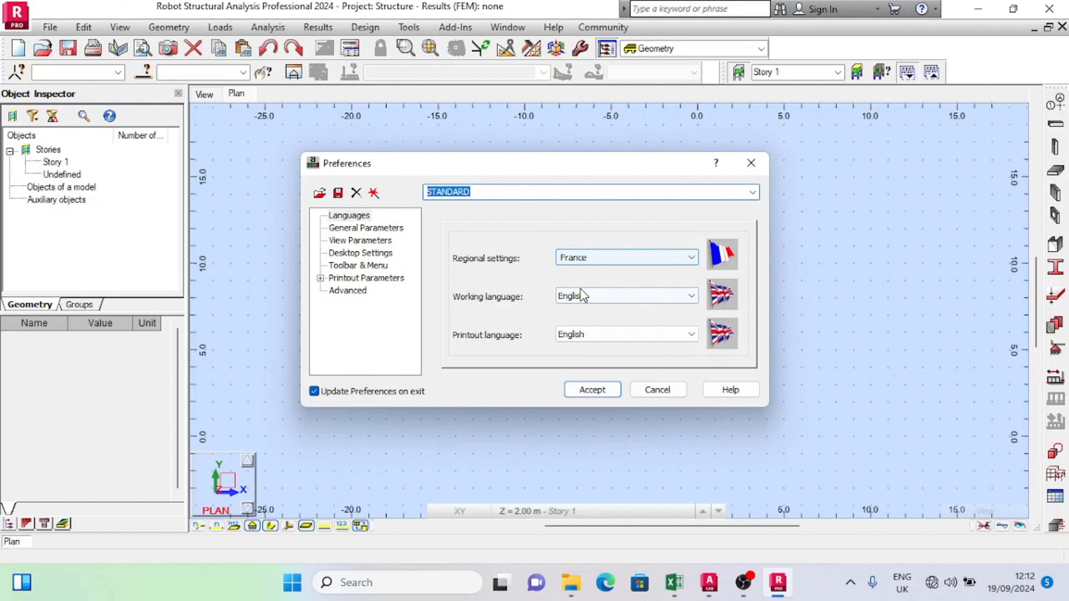
{"action": "left_click", "coordinate": [584, 257]}
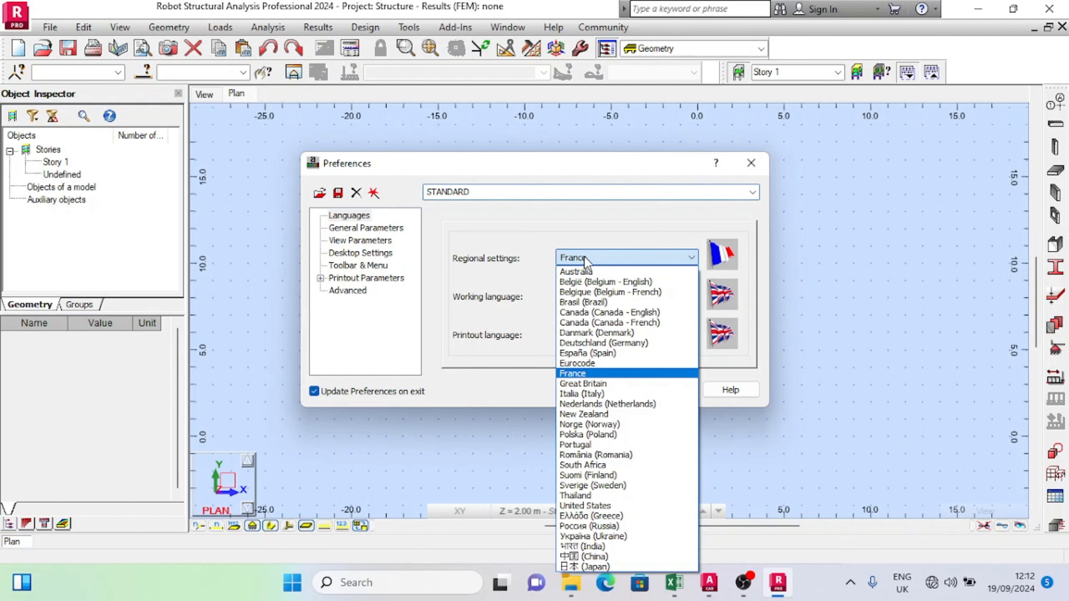
{"action": "left_click", "coordinate": [571, 376]}
{"action": "left_click", "coordinate": [602, 296]}
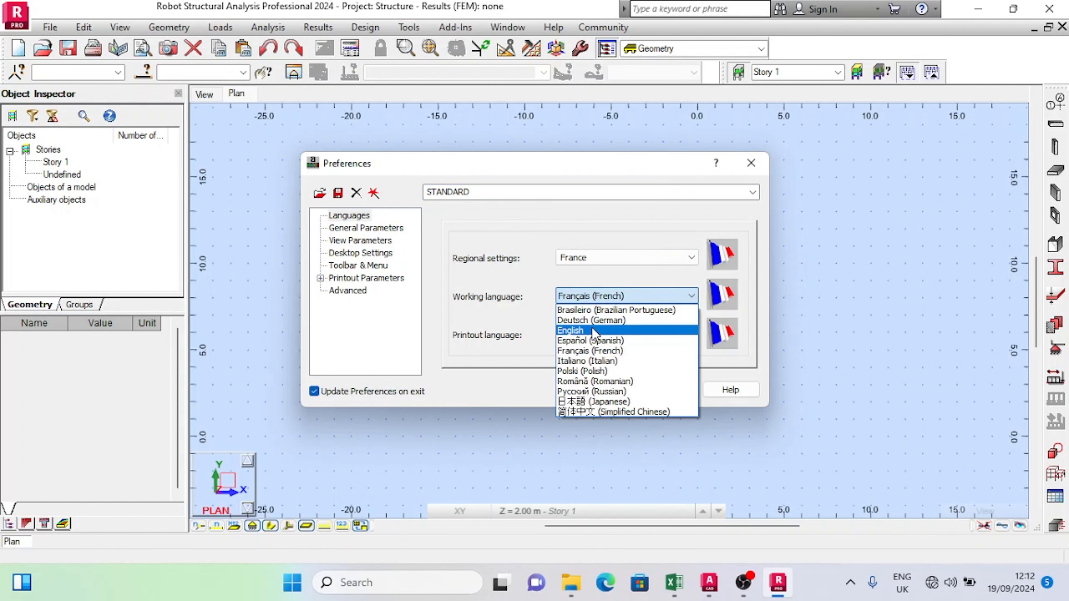
{"action": "left_click", "coordinate": [593, 330]}
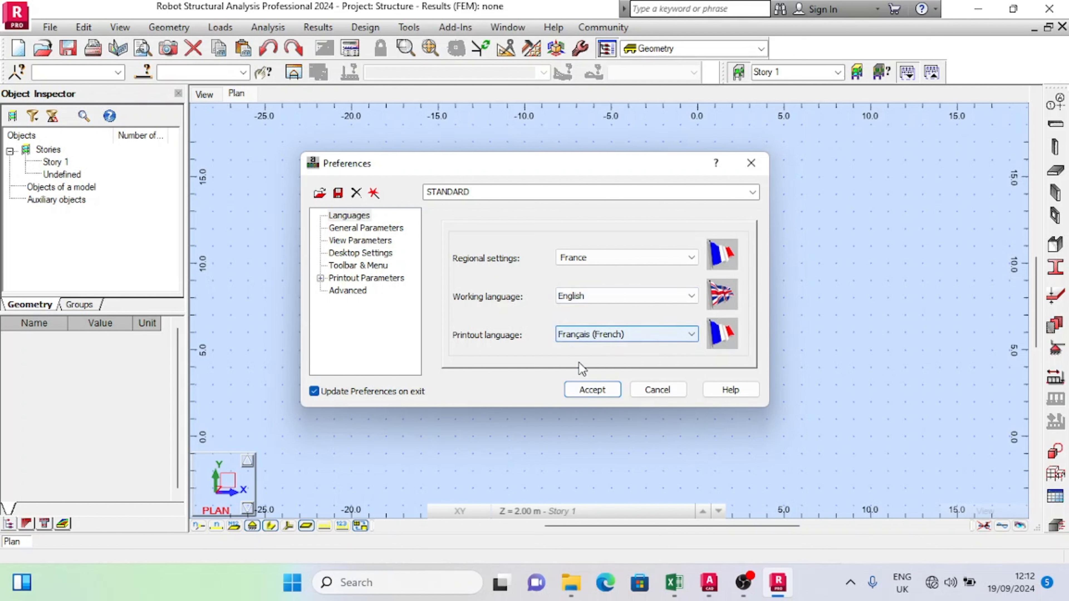
{"action": "left_click", "coordinate": [589, 336]}
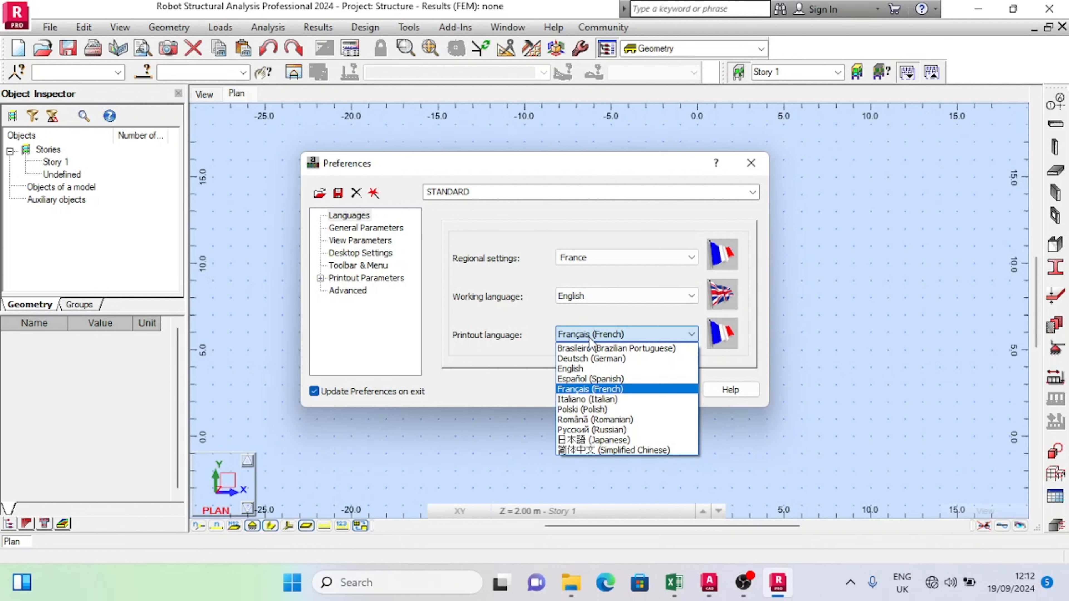
{"action": "left_click", "coordinate": [583, 370]}
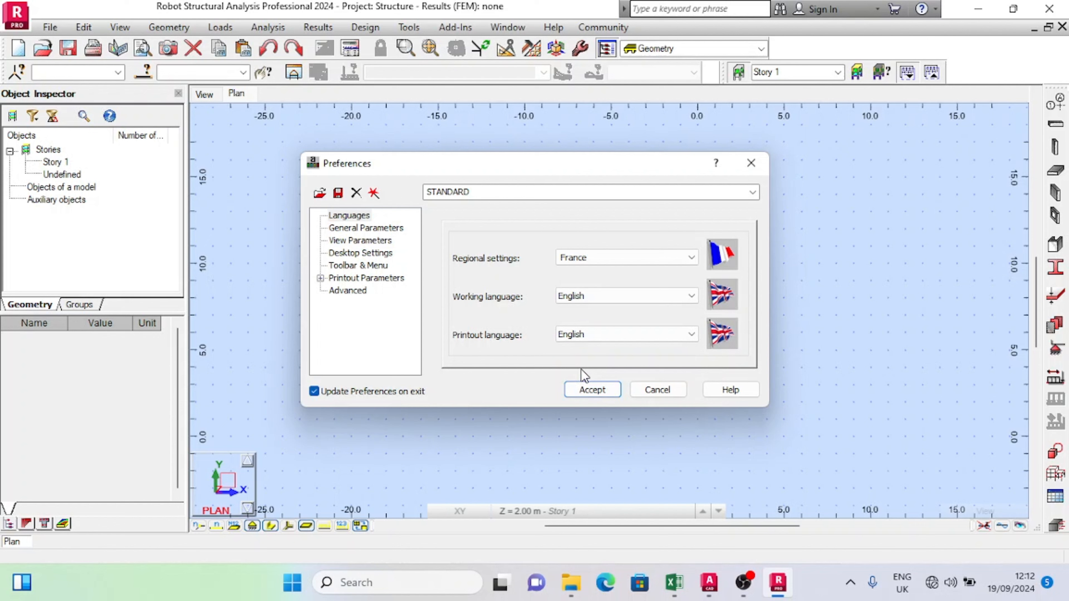
{"action": "left_click", "coordinate": [602, 388]}
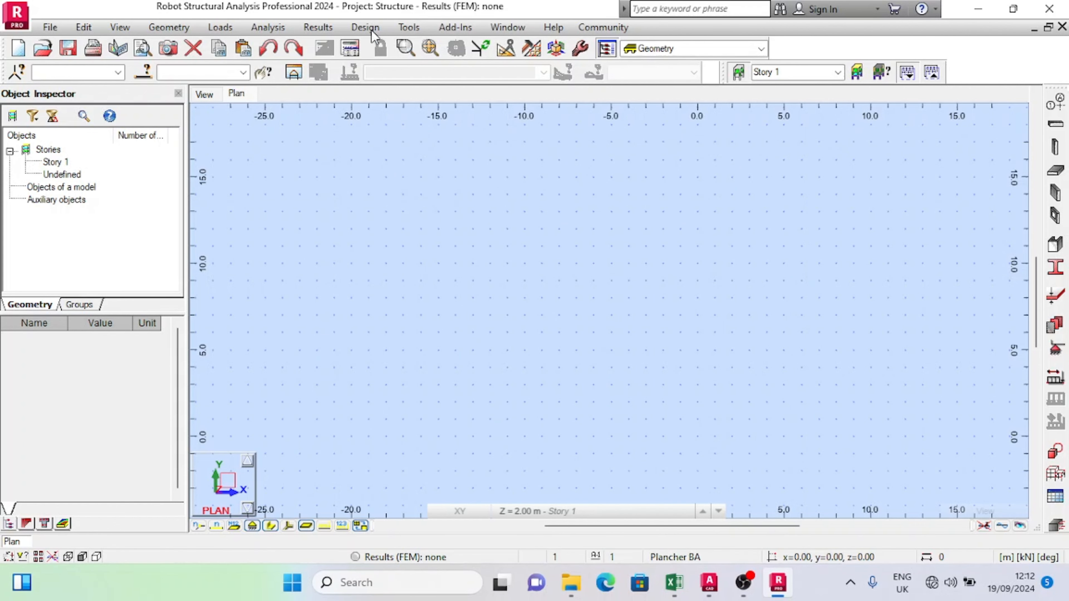
Step: Set the default units to metric in the job preferences
{"action": "left_click", "coordinate": [414, 32]}
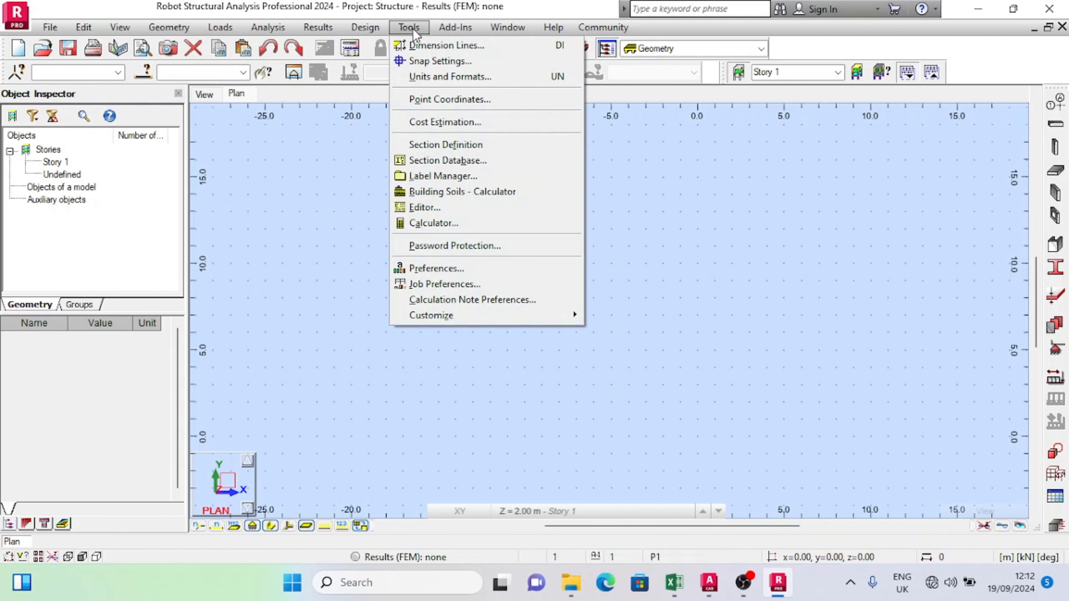
{"action": "left_click", "coordinate": [414, 284]}
{"action": "left_click", "coordinate": [370, 207]}
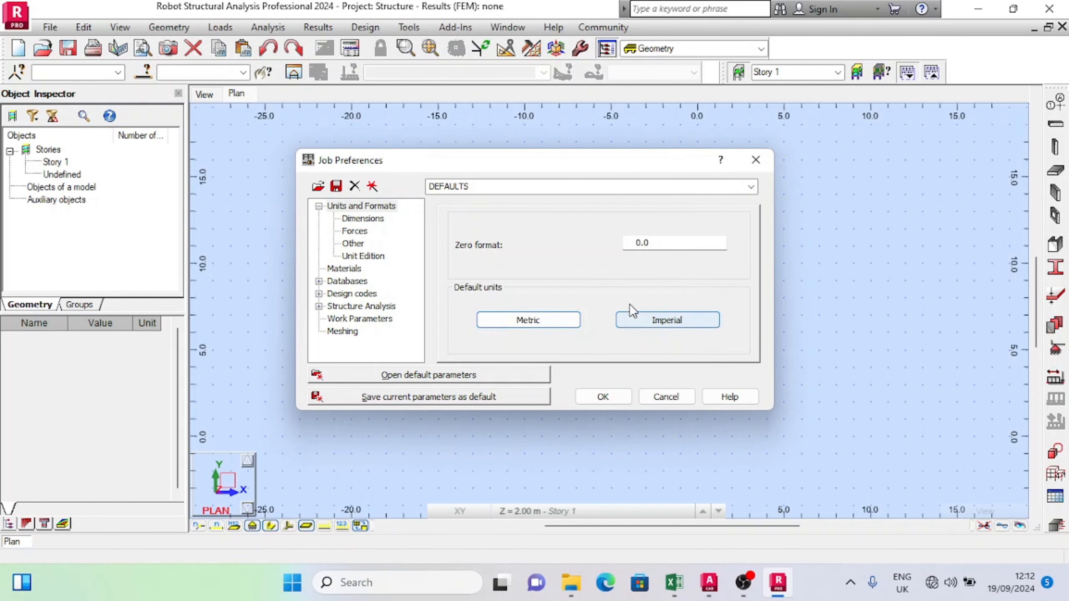
{"action": "left_click", "coordinate": [538, 324]}
{"action": "left_click", "coordinate": [563, 323]}
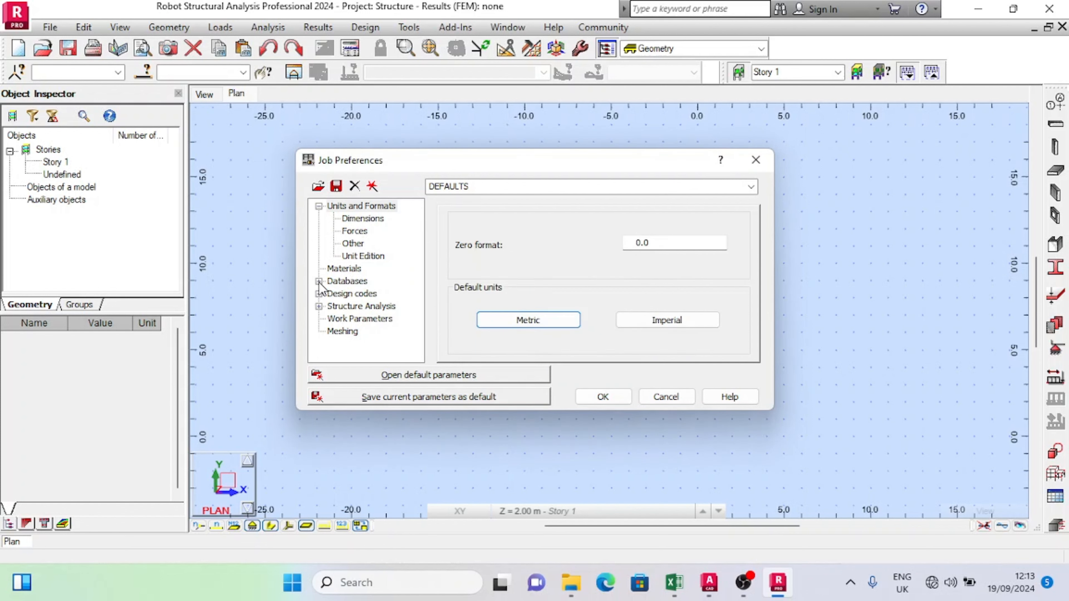
Step: Set the job's material set to Français with BETON20 as the basic concrete
{"action": "left_click", "coordinate": [341, 269]}
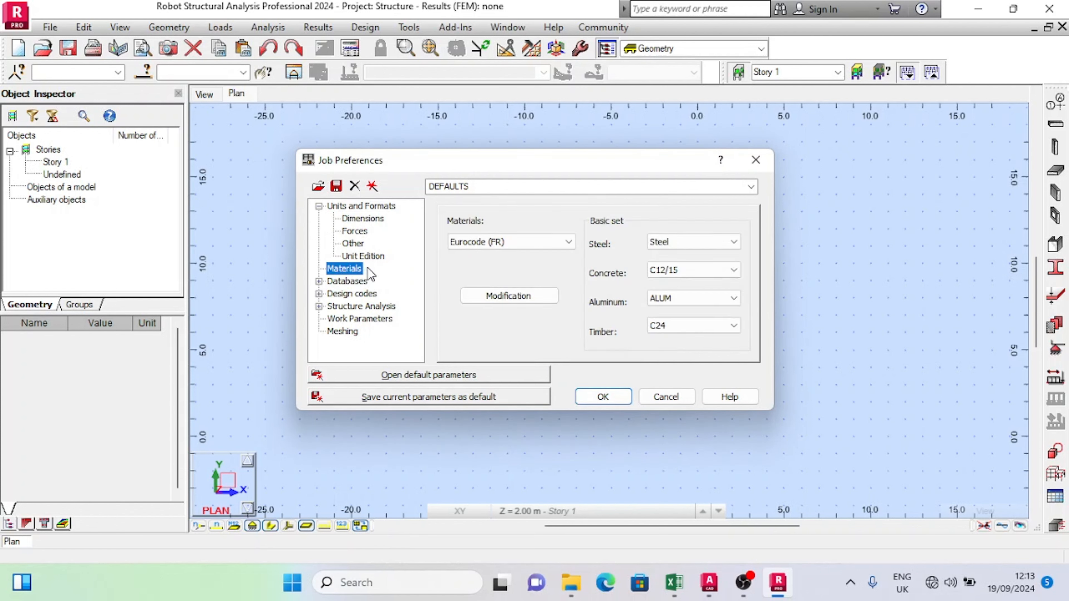
{"action": "left_click", "coordinate": [532, 244]}
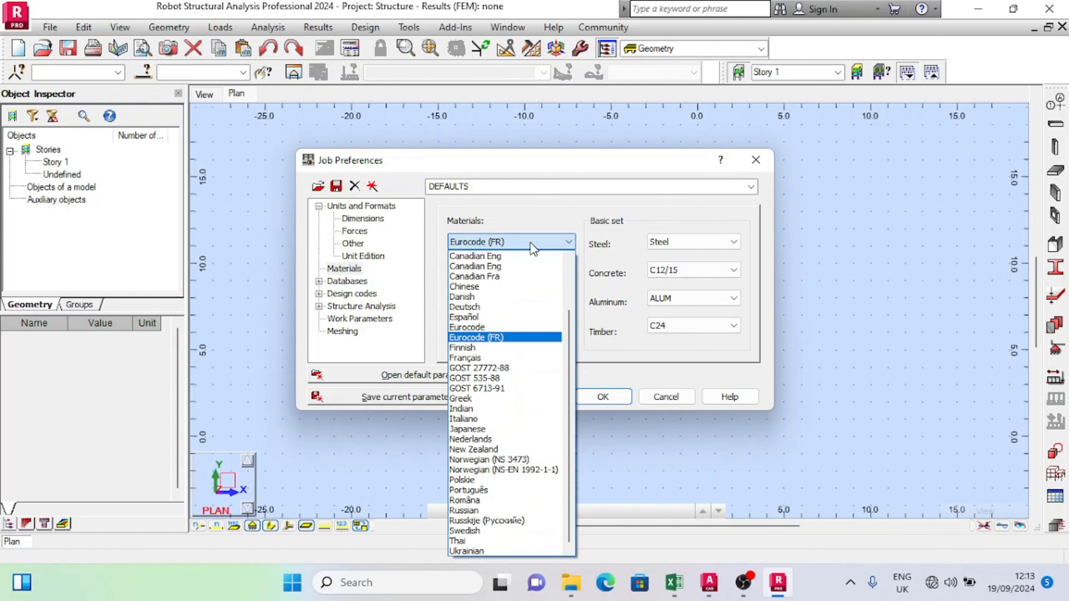
{"action": "left_click", "coordinate": [479, 357]}
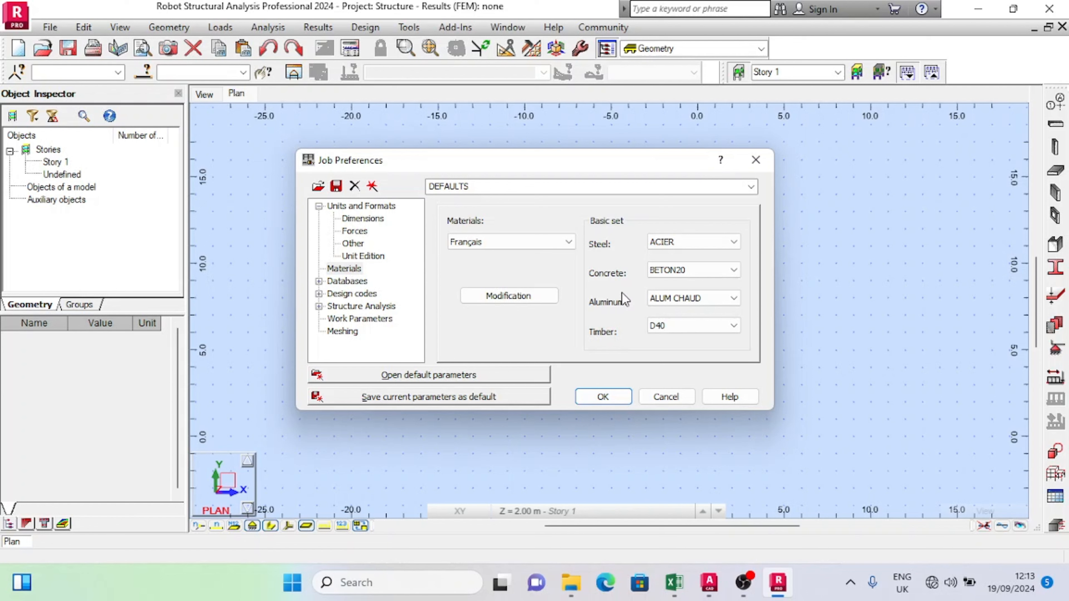
{"action": "left_click", "coordinate": [692, 271]}
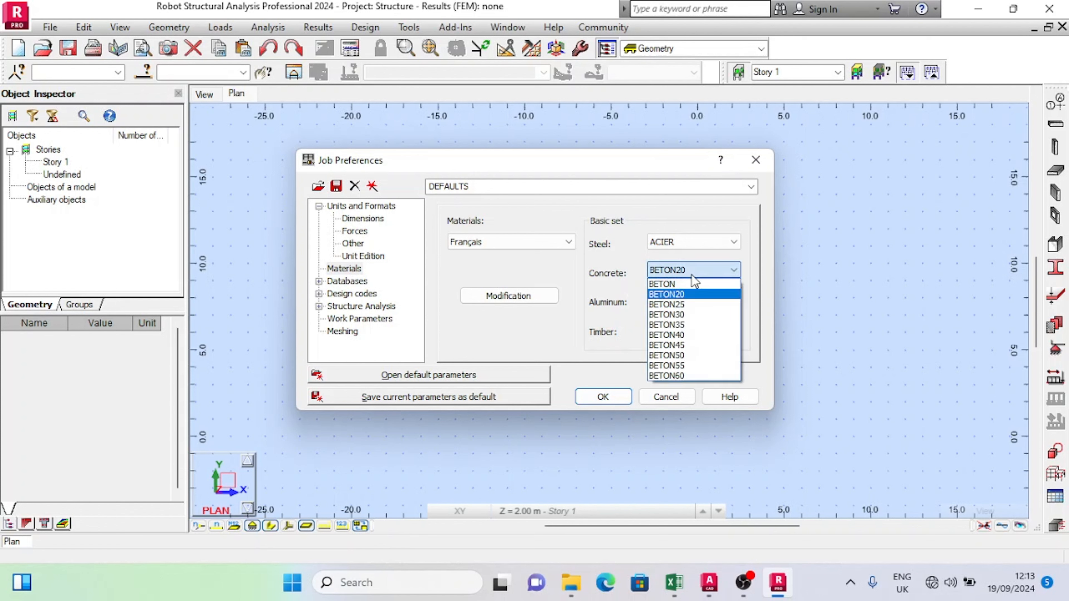
{"action": "left_click", "coordinate": [691, 297]}
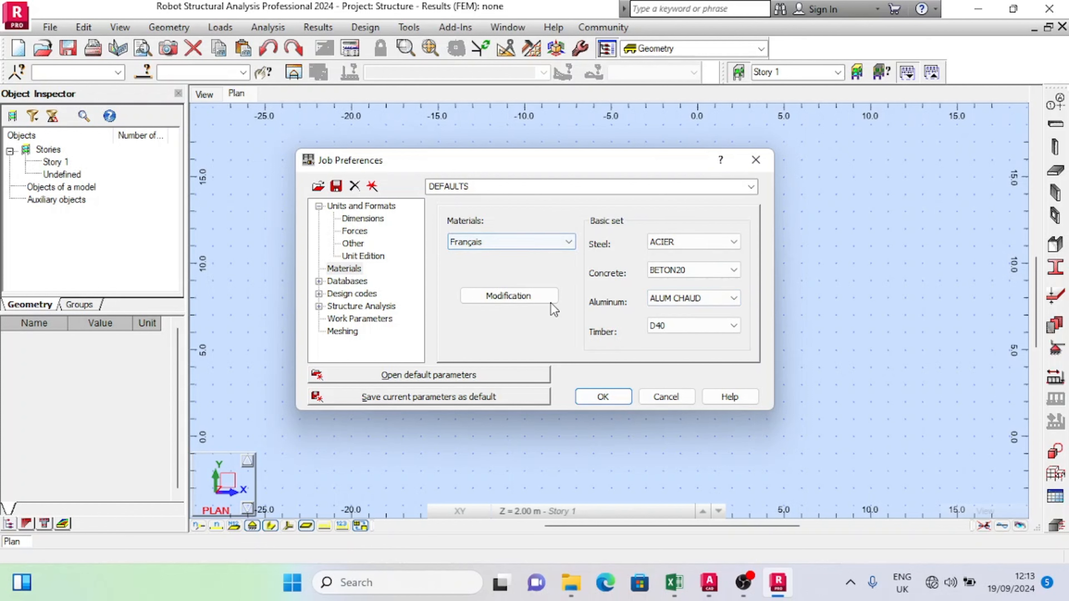
Step: Select EN 1992-1-1:2004/A1:2014 as the RC structures code, check the list of additional codes, and accept the job preferences
{"action": "left_click", "coordinate": [321, 273]}
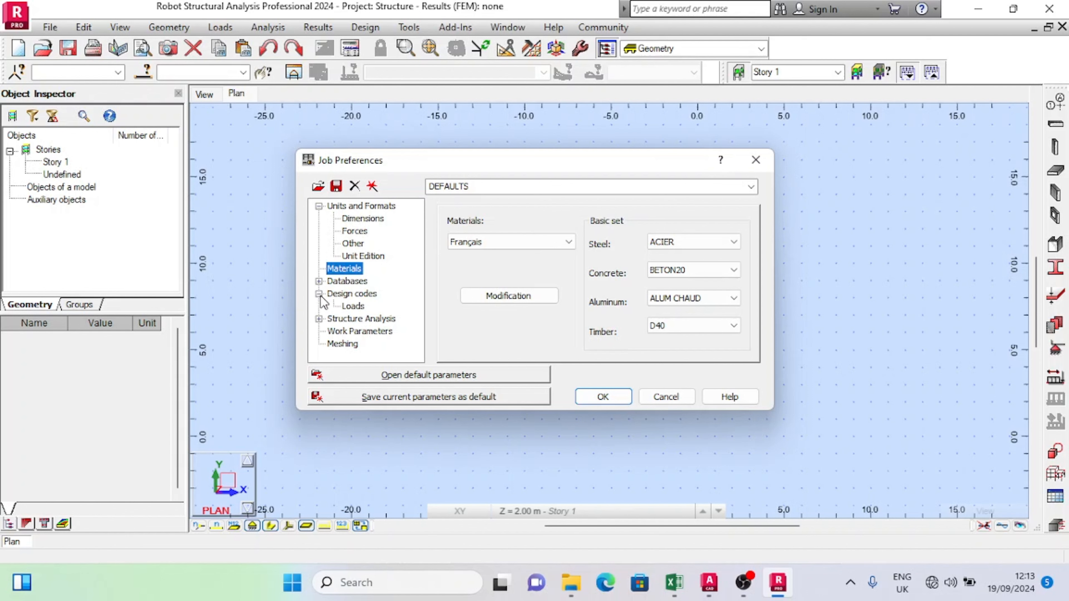
{"action": "left_click", "coordinate": [349, 294]}
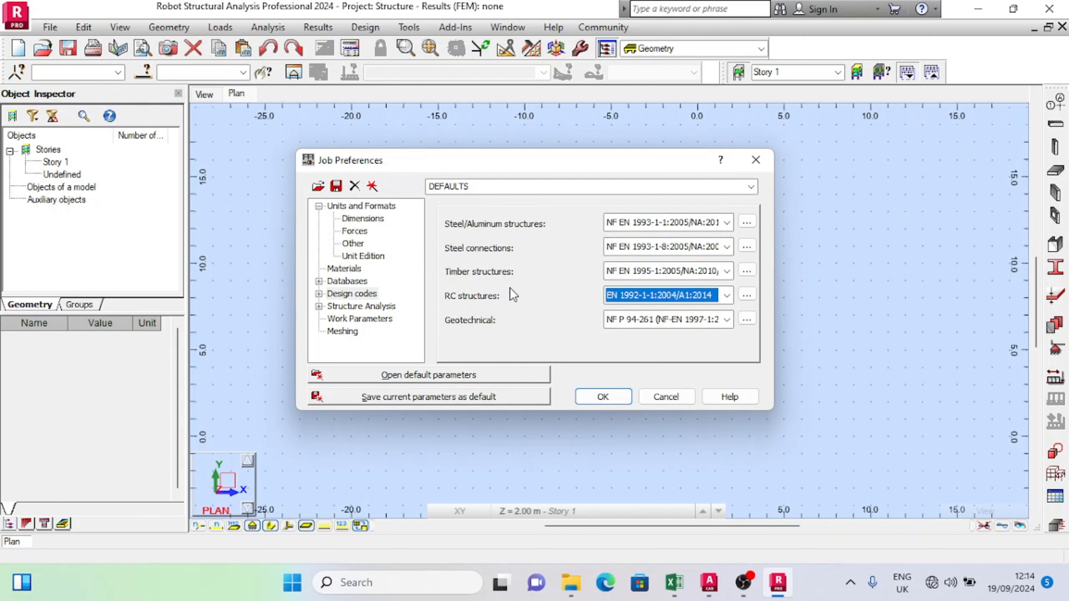
{"action": "left_click", "coordinate": [727, 295]}
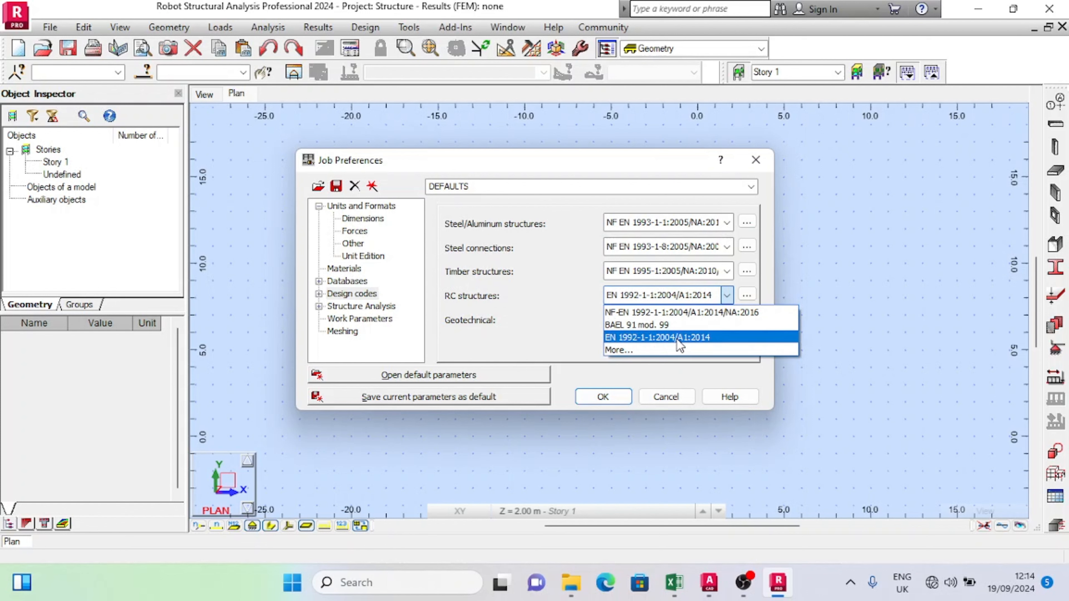
{"action": "left_click", "coordinate": [643, 338]}
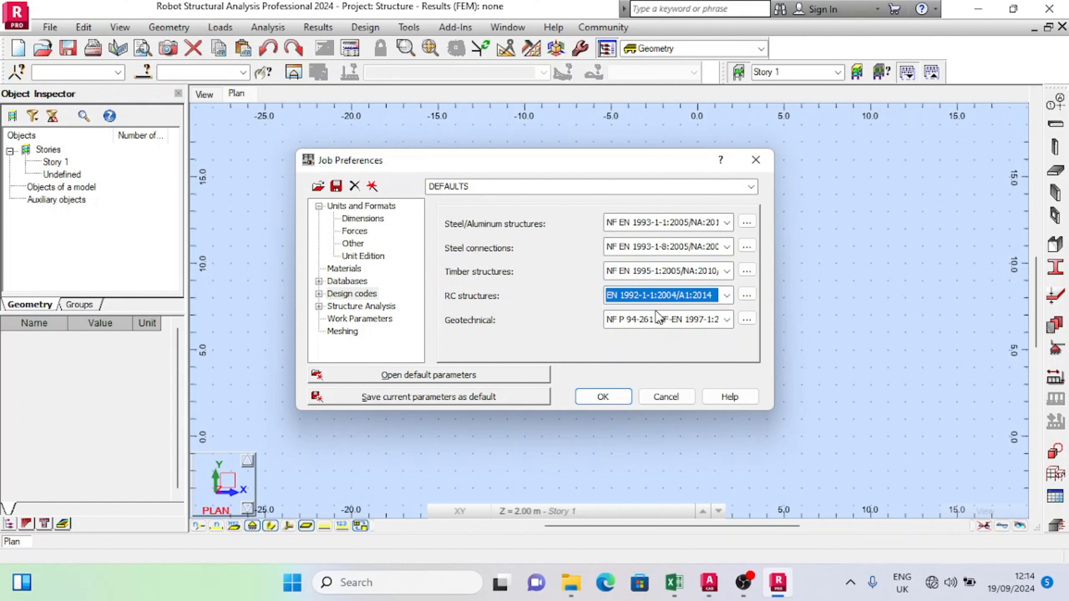
{"action": "left_click", "coordinate": [664, 300]}
{"action": "left_click", "coordinate": [620, 350]}
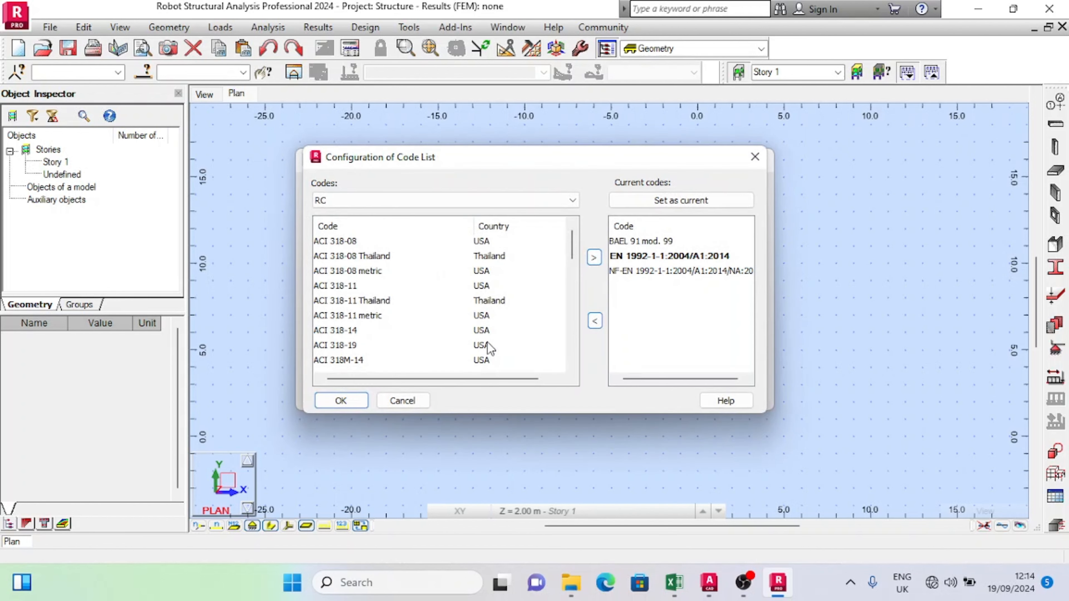
{"action": "left_click", "coordinate": [755, 158]}
{"action": "left_click", "coordinate": [614, 397]}
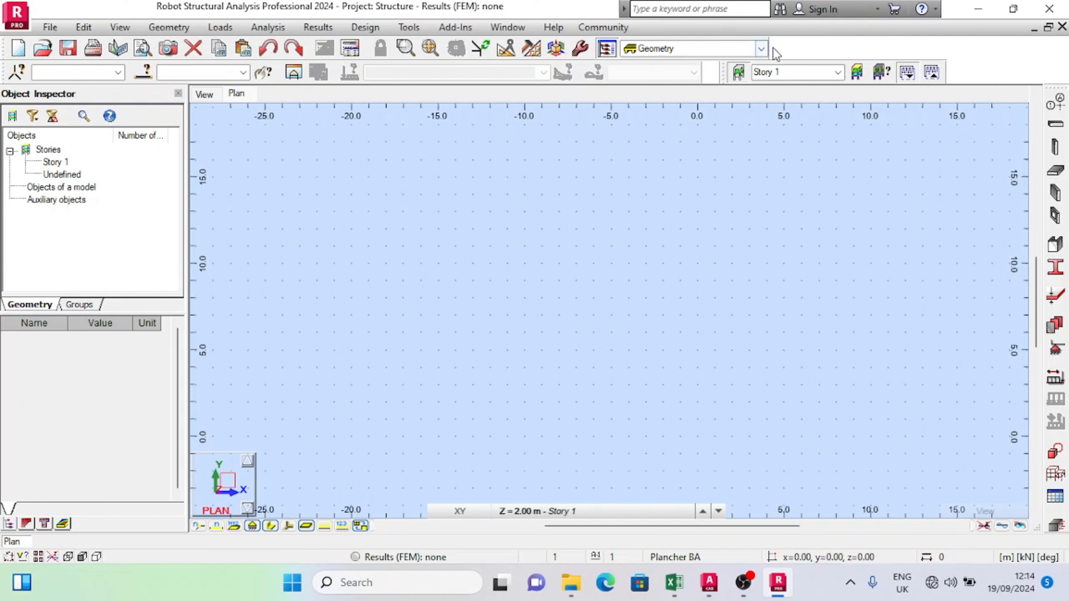
Step: Delete all existing structure stories and add one manually defined story with a height of 1.50 m
{"action": "left_click", "coordinate": [857, 72]}
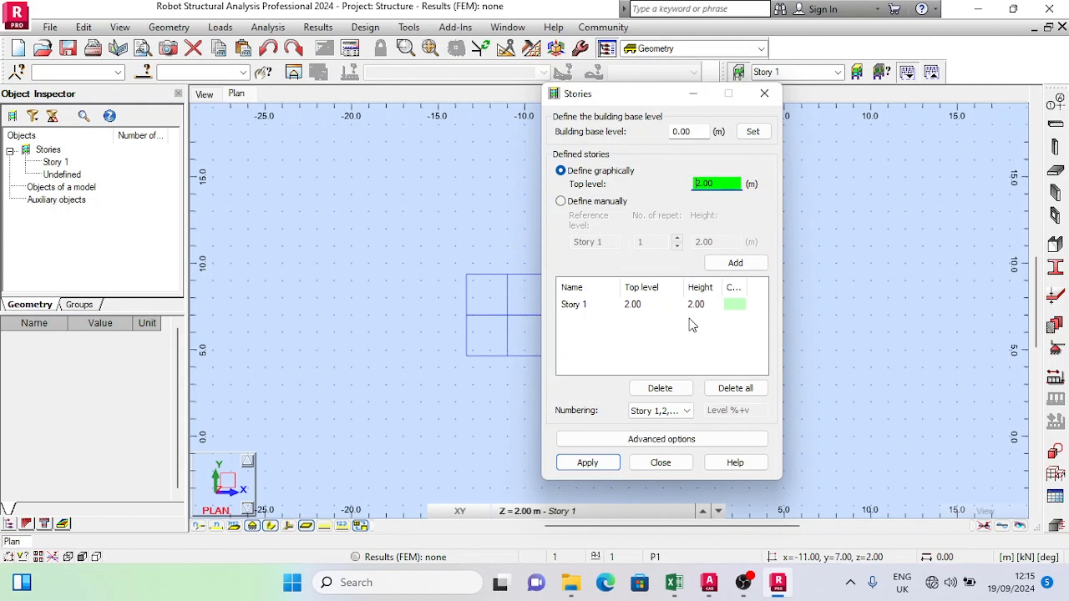
{"action": "left_click", "coordinate": [739, 390]}
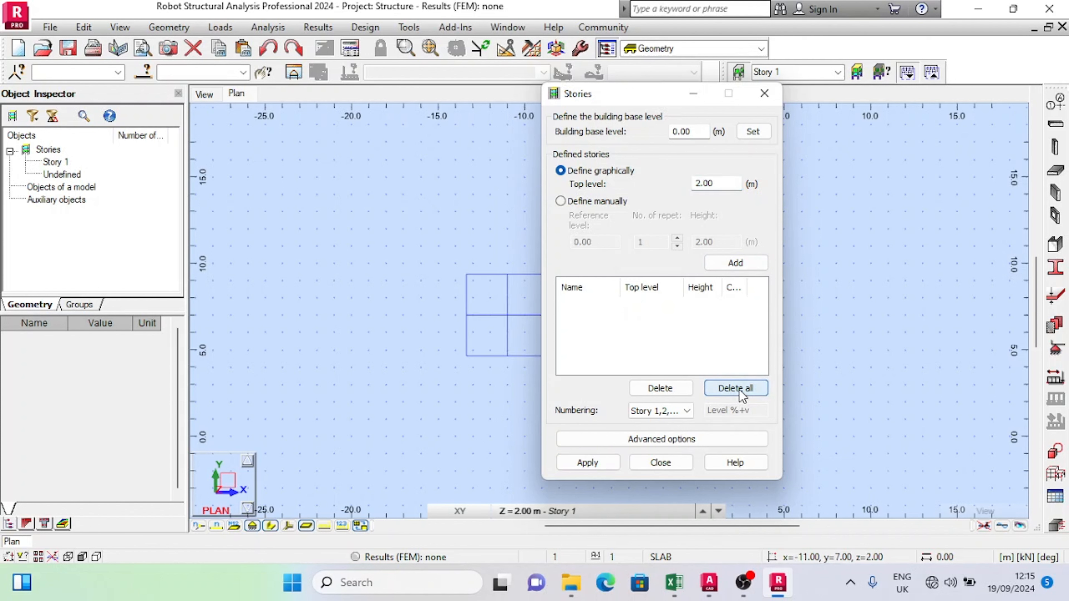
{"action": "left_click", "coordinate": [561, 202]}
{"action": "double_click", "coordinate": [716, 242]}
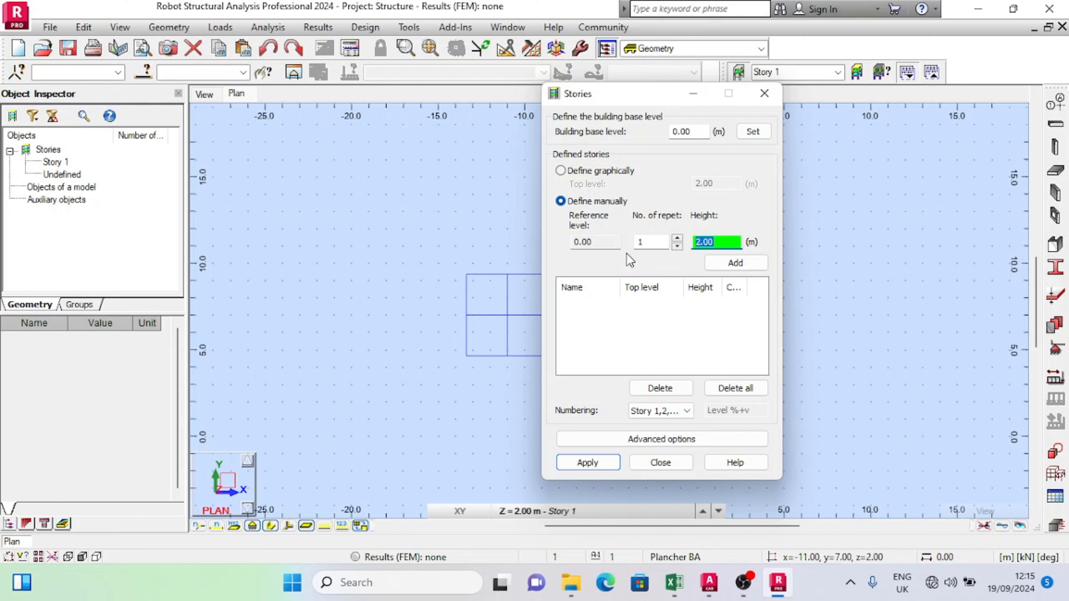
{"action": "type", "text": "1.5"}
{"action": "left_click", "coordinate": [734, 262]}
Step: Add two more stories above the first, each 3.0 m high
{"action": "left_click_drag", "start_coordinate": [721, 246], "coordinate": [647, 249]}
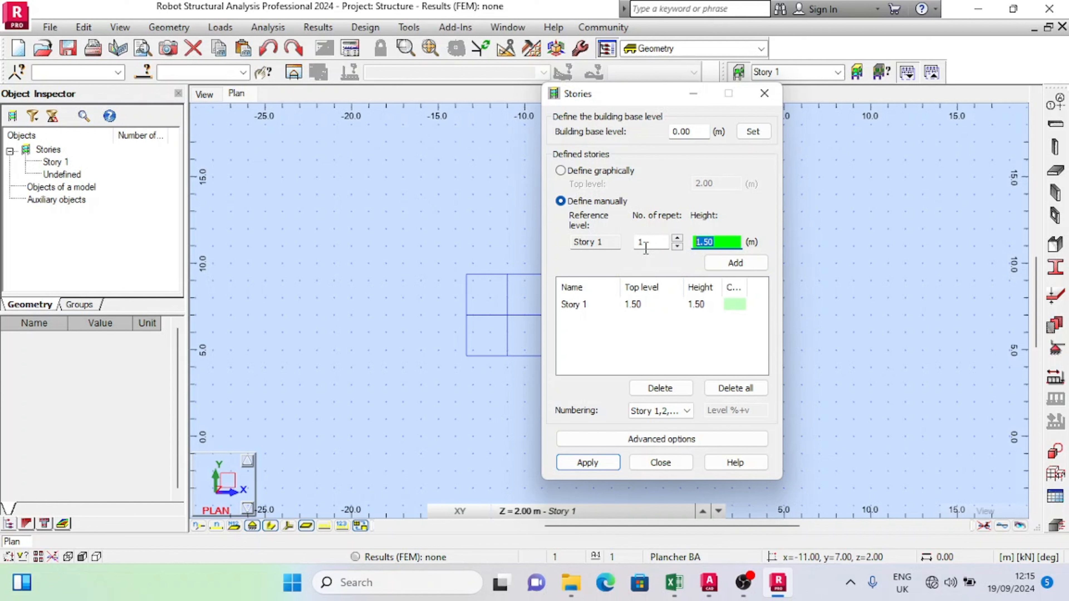
{"action": "type", "text": "3.0"}
{"action": "left_click", "coordinate": [754, 261]}
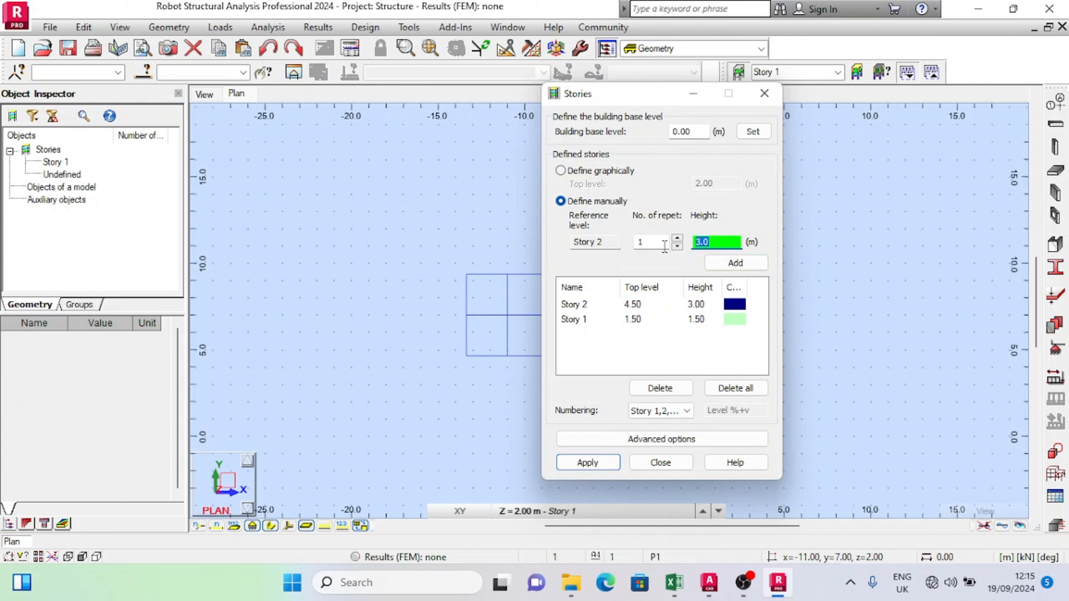
{"action": "type", "text": "3"}
{"action": "left_click", "coordinate": [734, 264]}
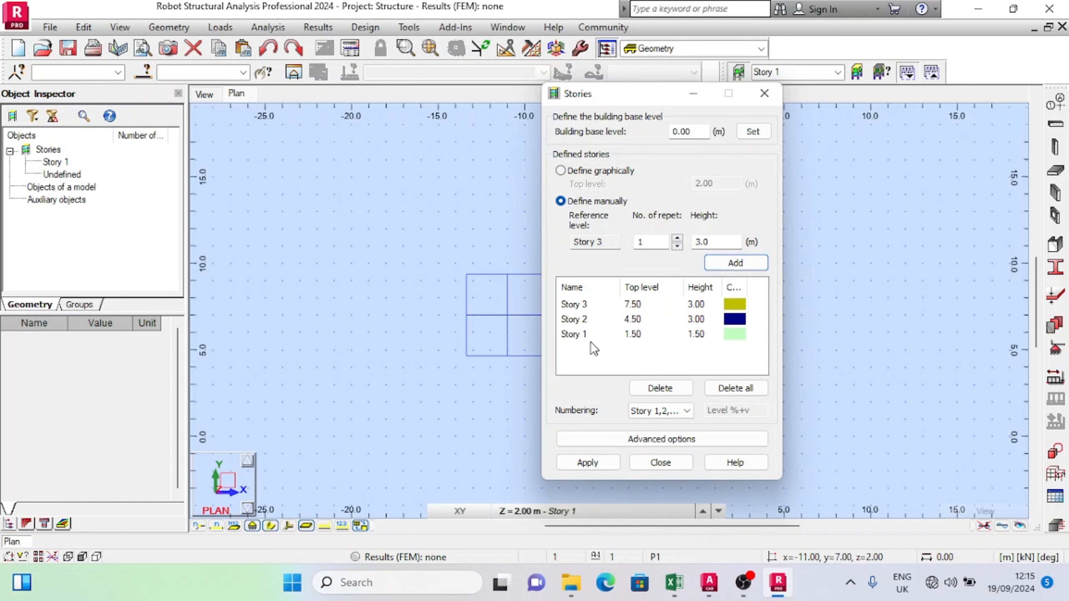
Step: Rename the lowest, 1.50 m high story as Foundation
{"action": "left_click", "coordinate": [575, 337]}
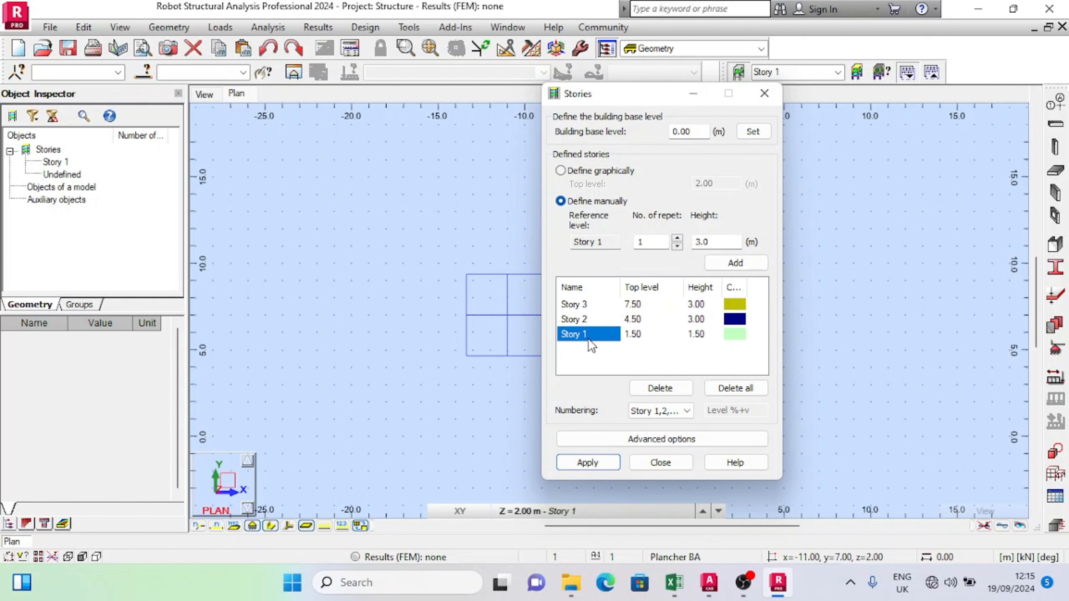
{"action": "left_click", "coordinate": [602, 332]}
{"action": "key", "text": "BackSpace"}
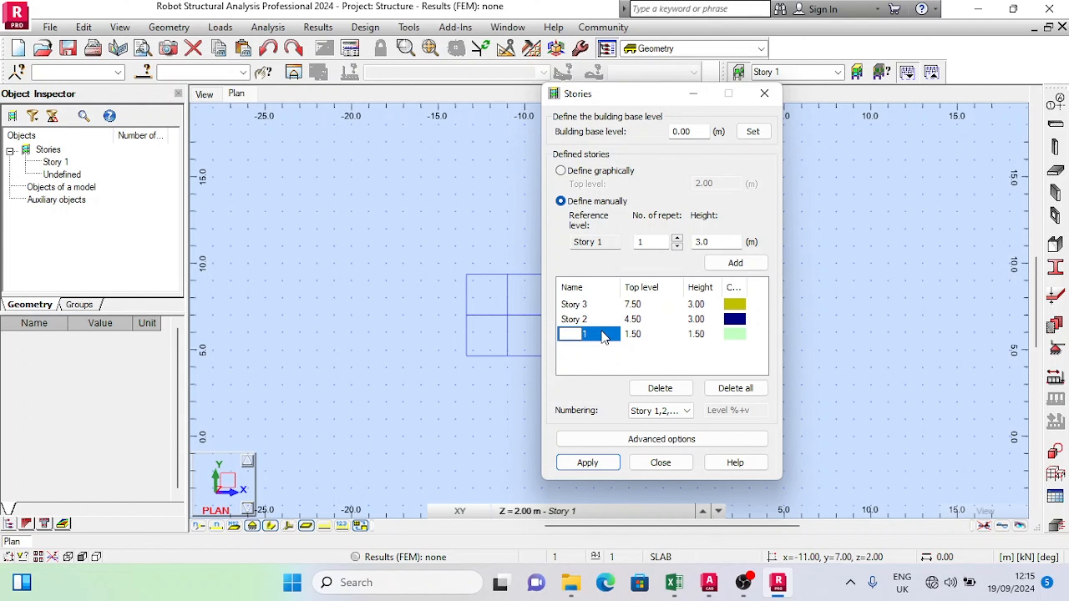
{"action": "type", "text": "Foundation"}
{"action": "key", "text": "Return"}
{"action": "left_click", "coordinate": [605, 337]}
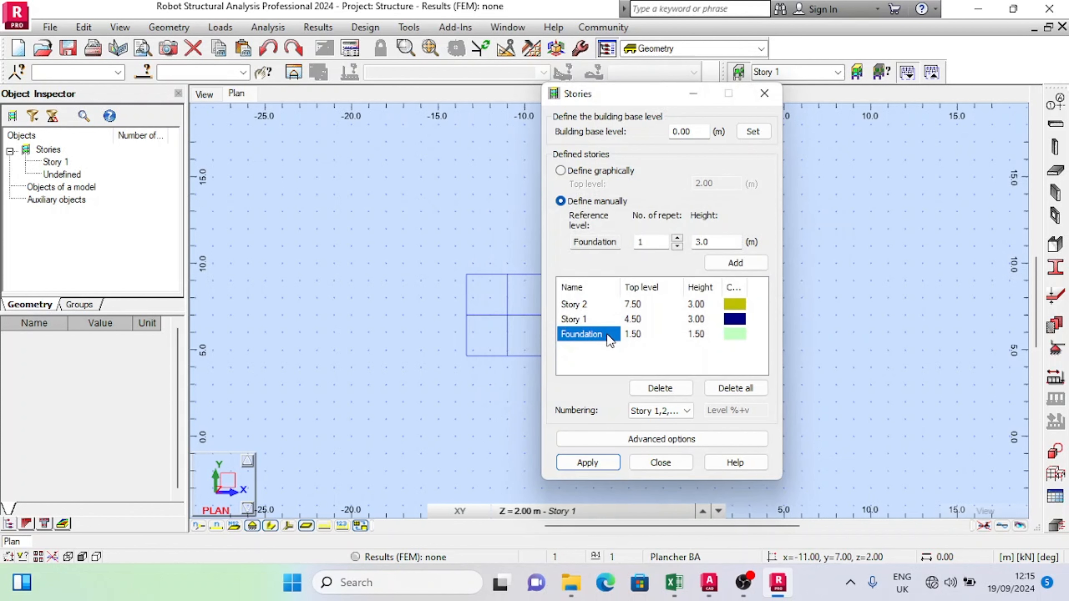
Step: Rename the middle story, directly above Foundation, as Formwork
{"action": "left_click", "coordinate": [592, 318]}
{"action": "left_click", "coordinate": [600, 321]}
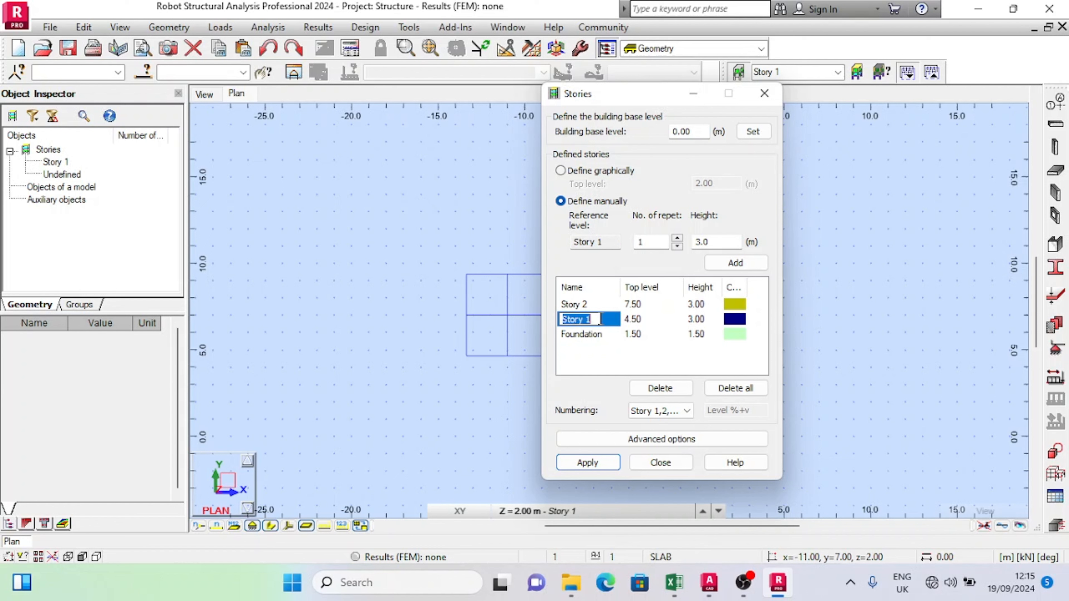
{"action": "type", "text": "F"}
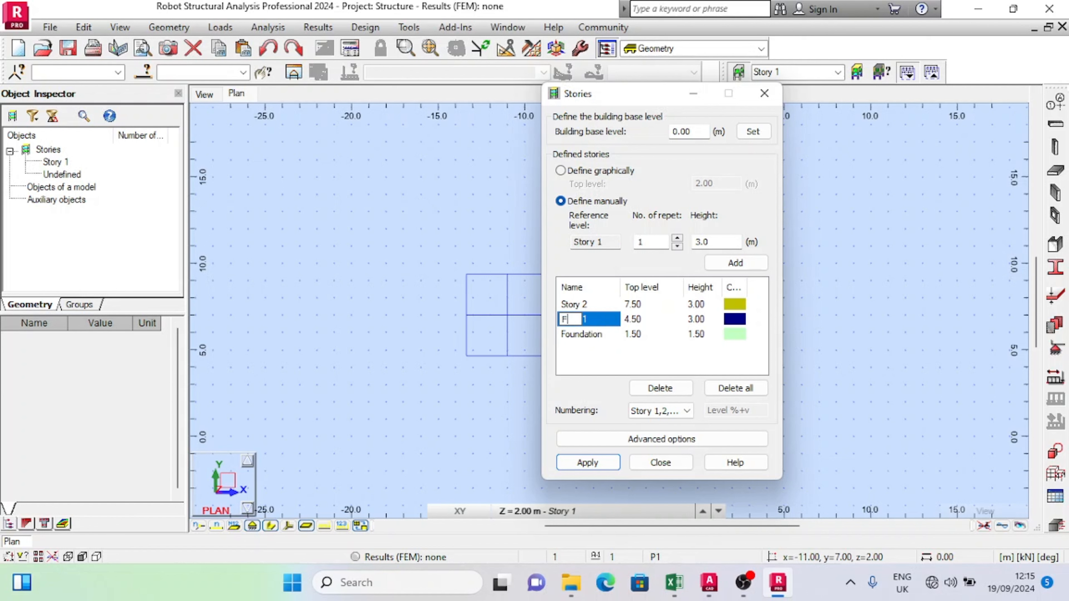
{"action": "type", "text": "ormwork"}
{"action": "key", "text": "Return"}
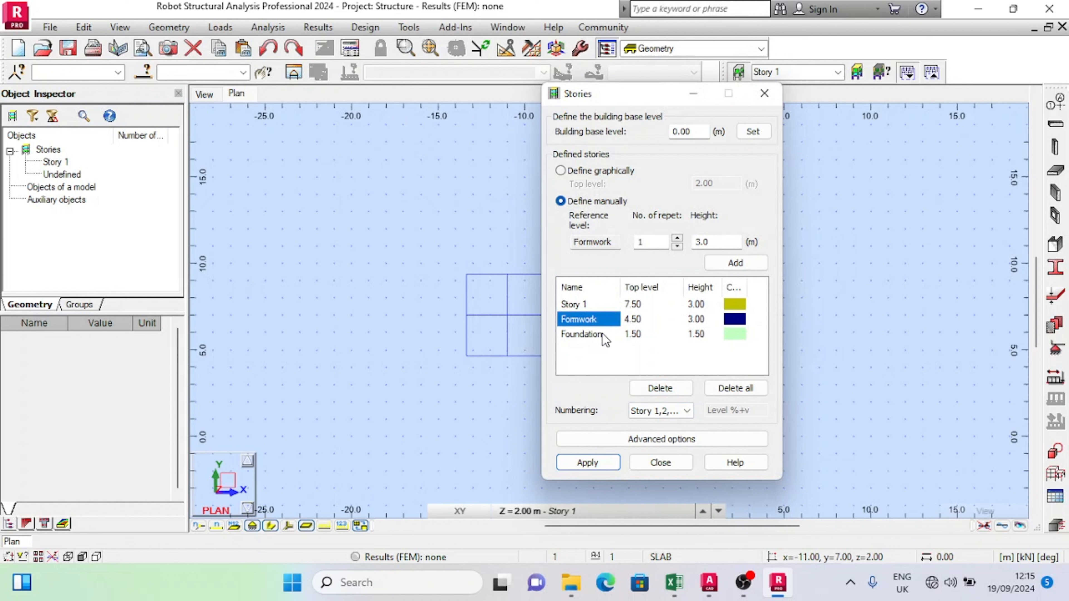
Step: Rename the top story as Roof, applying the name to that story only, and save the changed story definitions
{"action": "left_click", "coordinate": [590, 303]}
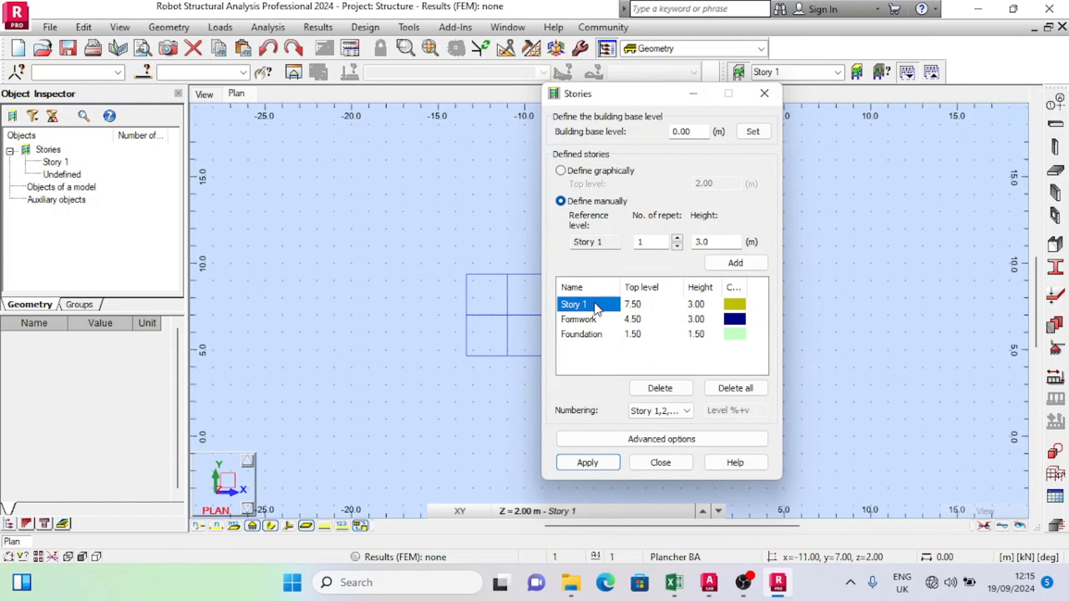
{"action": "left_click", "coordinate": [595, 304]}
{"action": "type", "text": "R"}
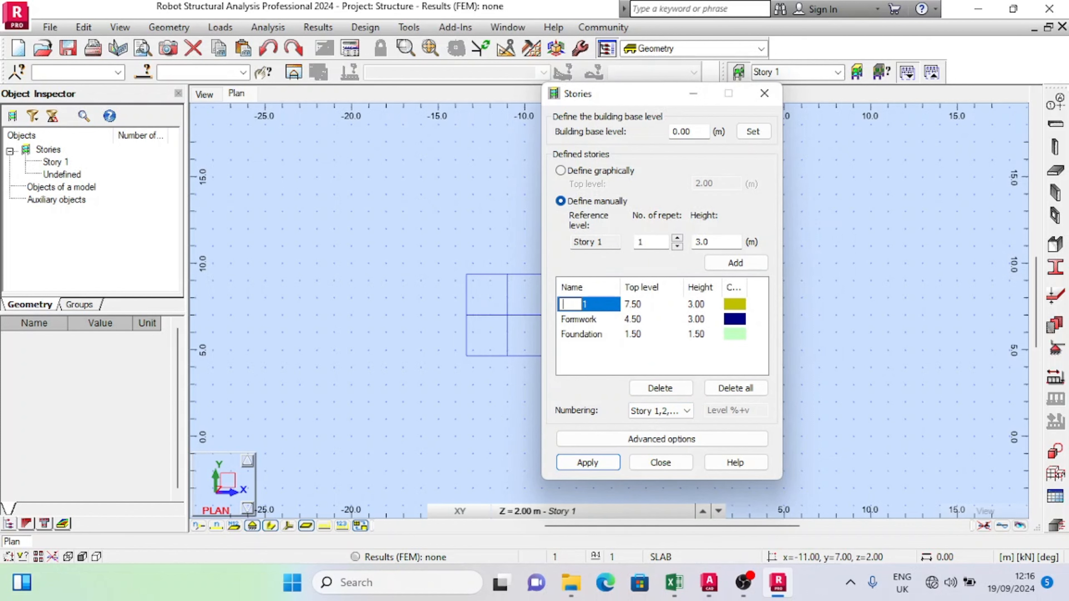
{"action": "type", "text": "oof"}
{"action": "left_click", "coordinate": [589, 462]}
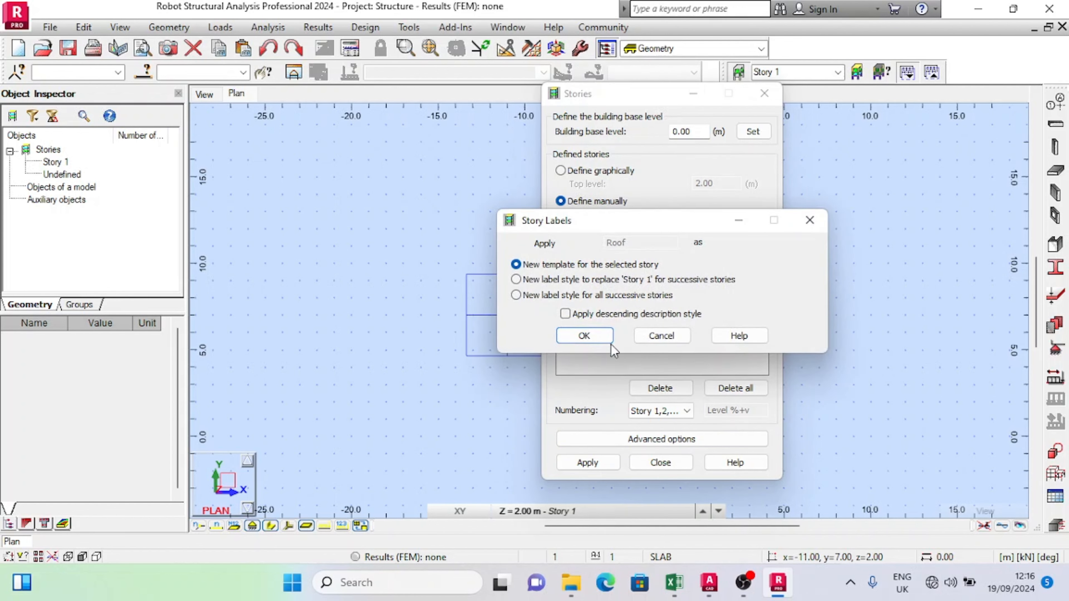
{"action": "left_click", "coordinate": [589, 337]}
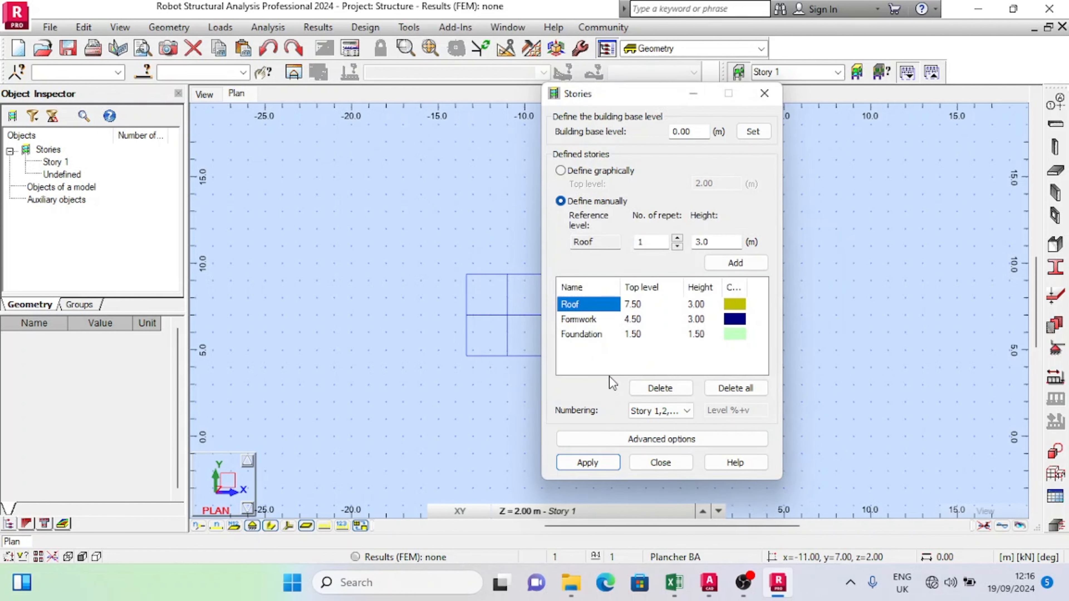
{"action": "left_click", "coordinate": [655, 463]}
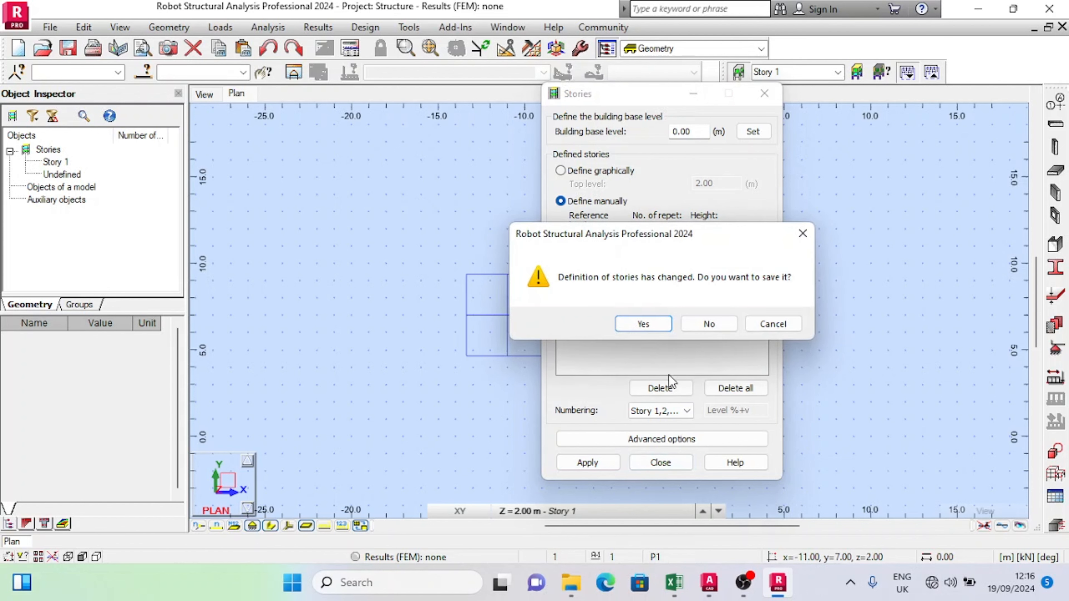
{"action": "left_click", "coordinate": [647, 326]}
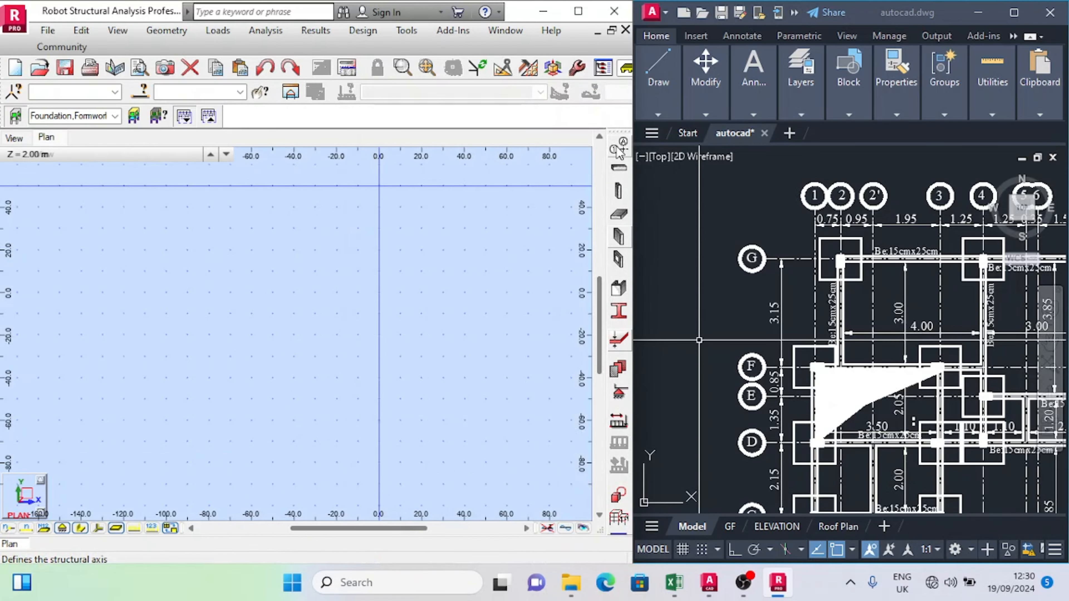
Step: Open the structural axis definition and examine the axis labels and spacings along the top of the AutoCAD foundation plan
{"action": "left_click", "coordinate": [619, 150]}
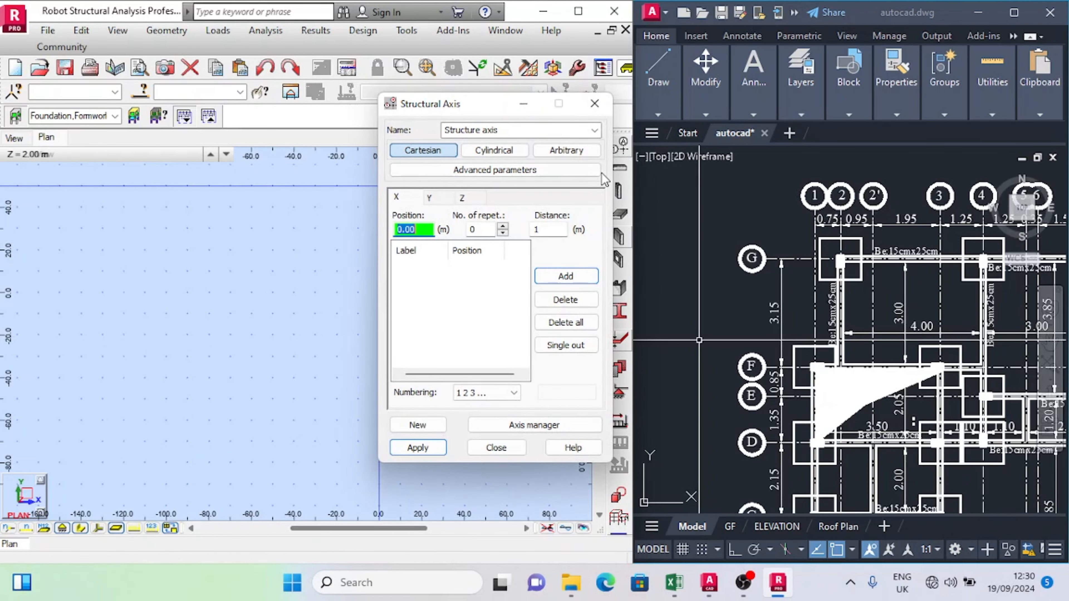
{"action": "scroll", "coordinate": [681, 291], "scroll_direction": "down", "scroll_amount": 2}
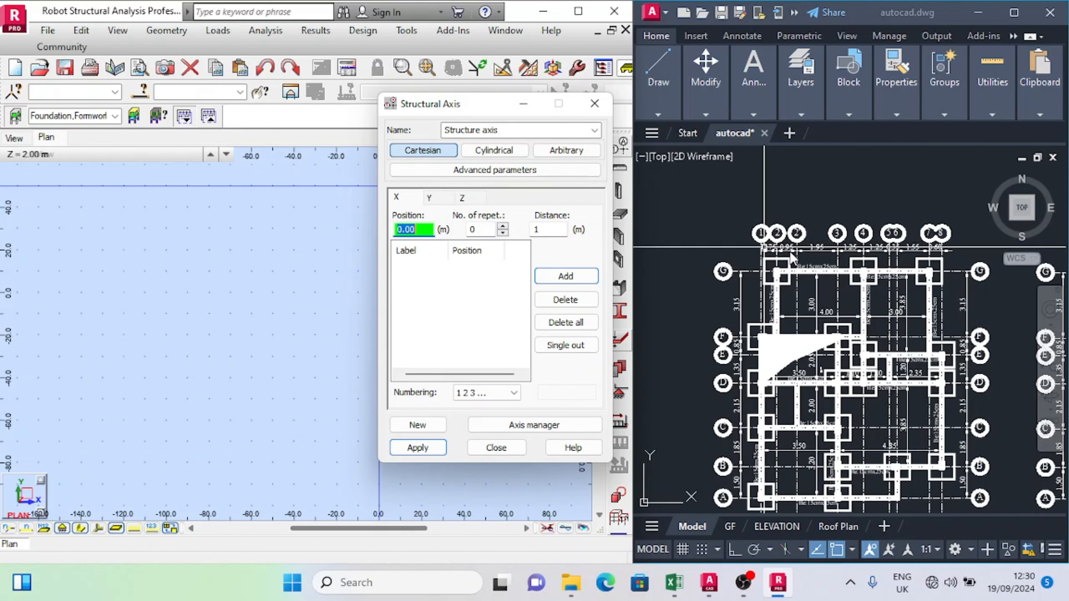
{"action": "scroll", "coordinate": [790, 252], "scroll_direction": "up", "scroll_amount": 3}
{"action": "scroll", "coordinate": [832, 251], "scroll_direction": "down", "scroll_amount": 5}
{"action": "scroll", "coordinate": [832, 251], "scroll_direction": "up", "scroll_amount": 4}
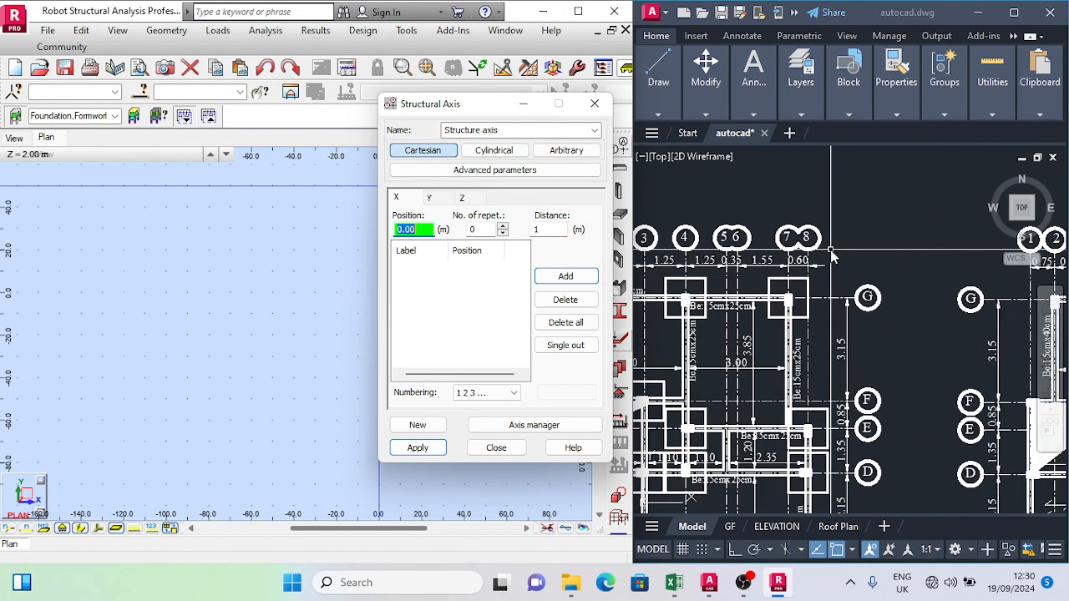
{"action": "scroll", "coordinate": [832, 251], "scroll_direction": "down", "scroll_amount": 5}
{"action": "scroll", "coordinate": [870, 239], "scroll_direction": "up", "scroll_amount": 4}
{"action": "scroll", "coordinate": [857, 241], "scroll_direction": "down", "scroll_amount": 2}
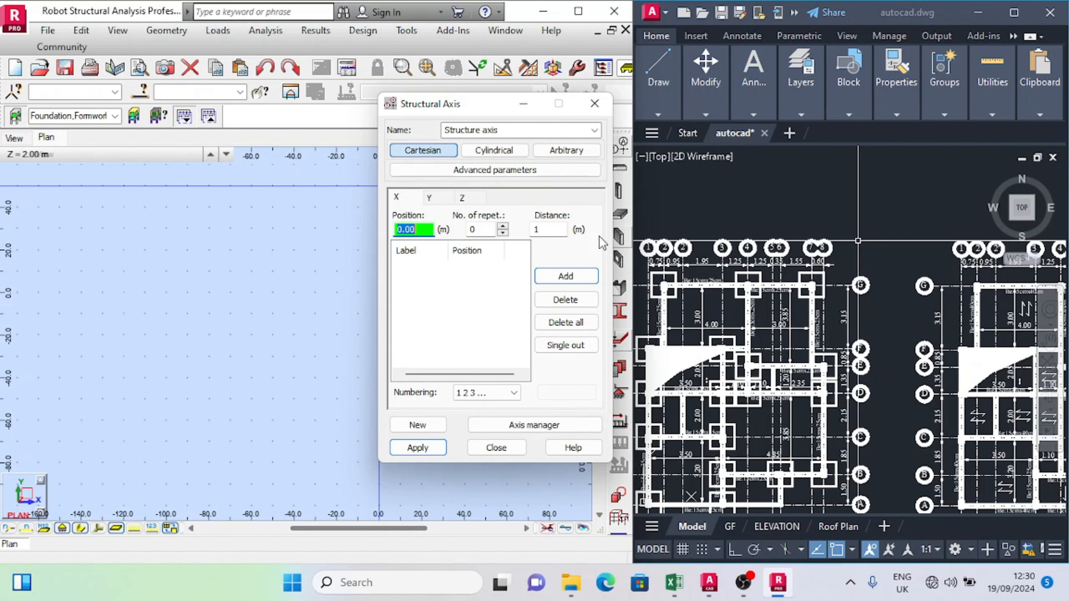
{"action": "scroll", "coordinate": [654, 283], "scroll_direction": "up", "scroll_amount": 2}
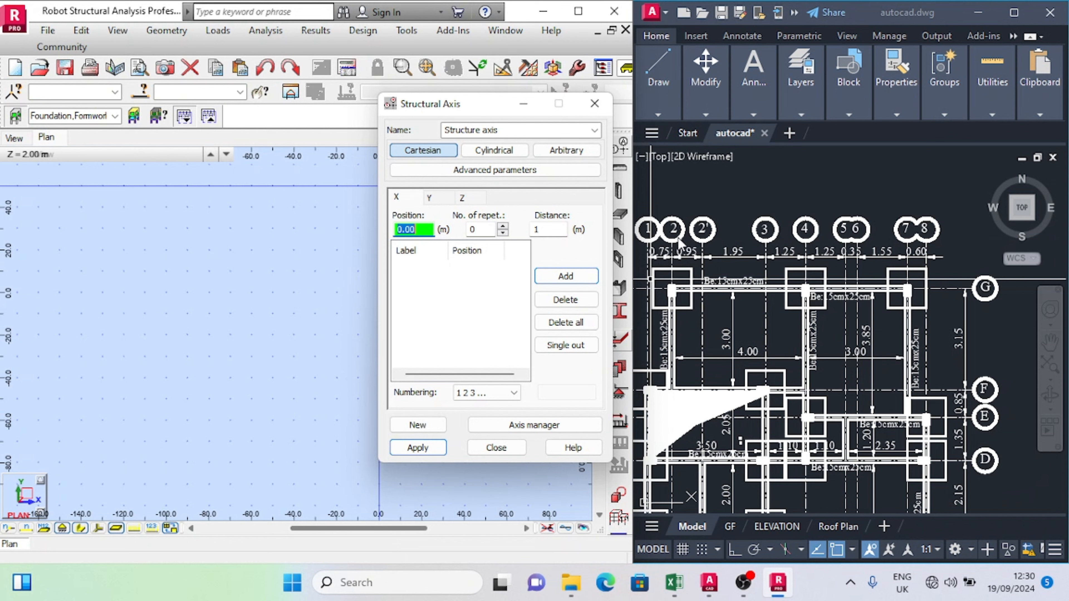
{"action": "scroll", "coordinate": [836, 276], "scroll_direction": "down", "scroll_amount": 5}
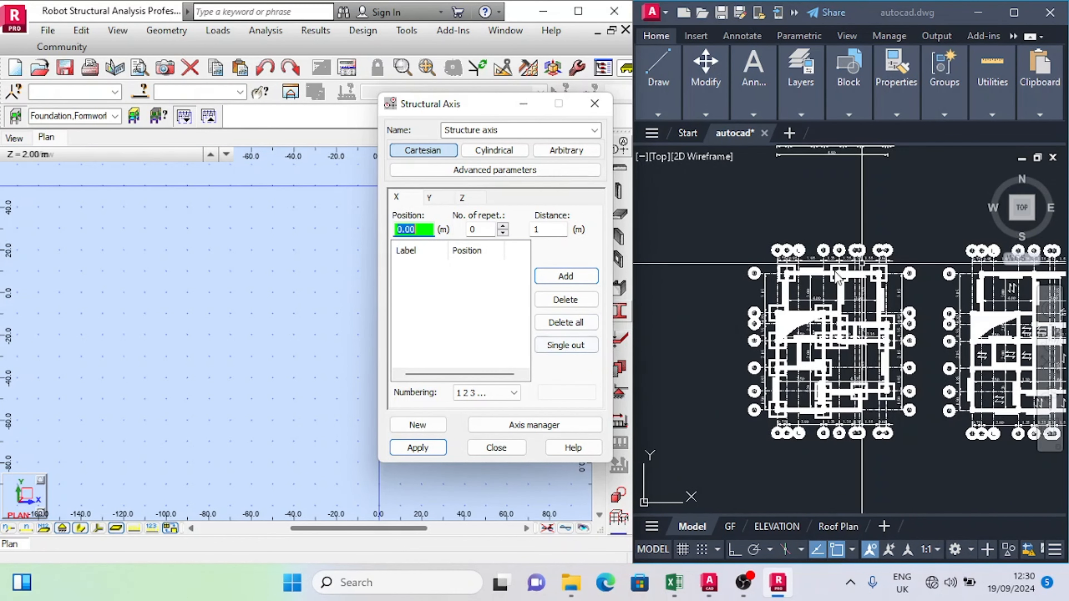
{"action": "scroll", "coordinate": [801, 257], "scroll_direction": "up", "scroll_amount": 5}
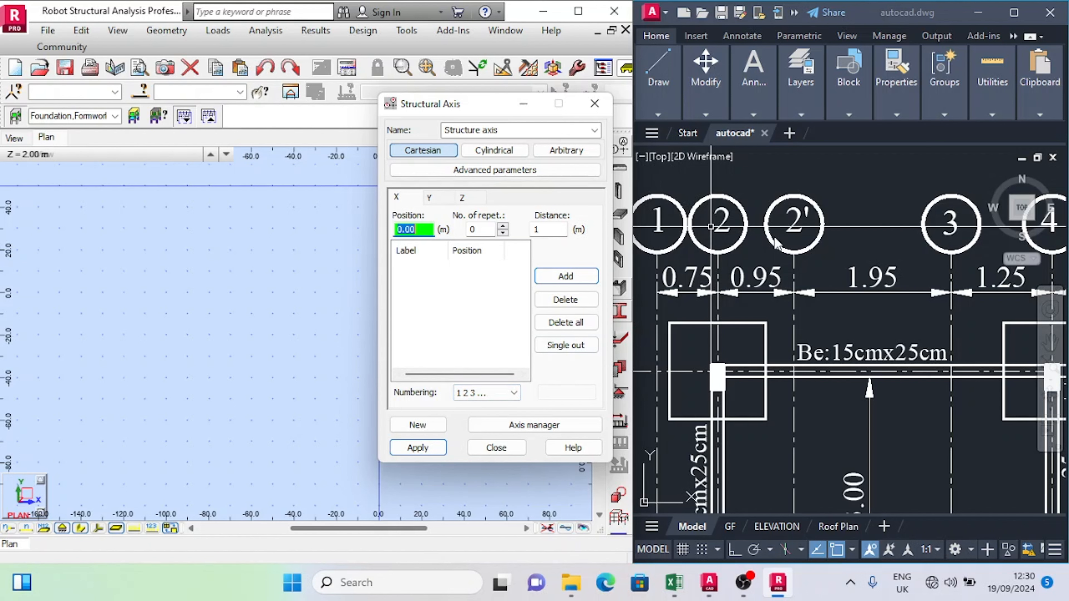
Step: With 1 2 3 ... numbering, add the first X axis at 0.00 m and one more axis 0.75 m beyond it
{"action": "left_click", "coordinate": [485, 395]}
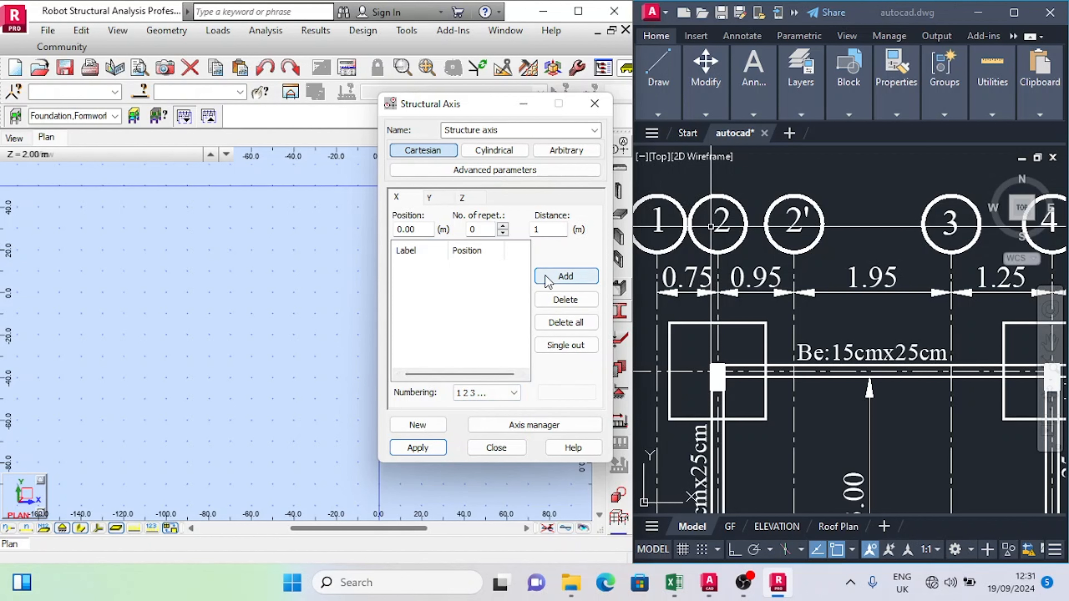
{"action": "left_click", "coordinate": [568, 282]}
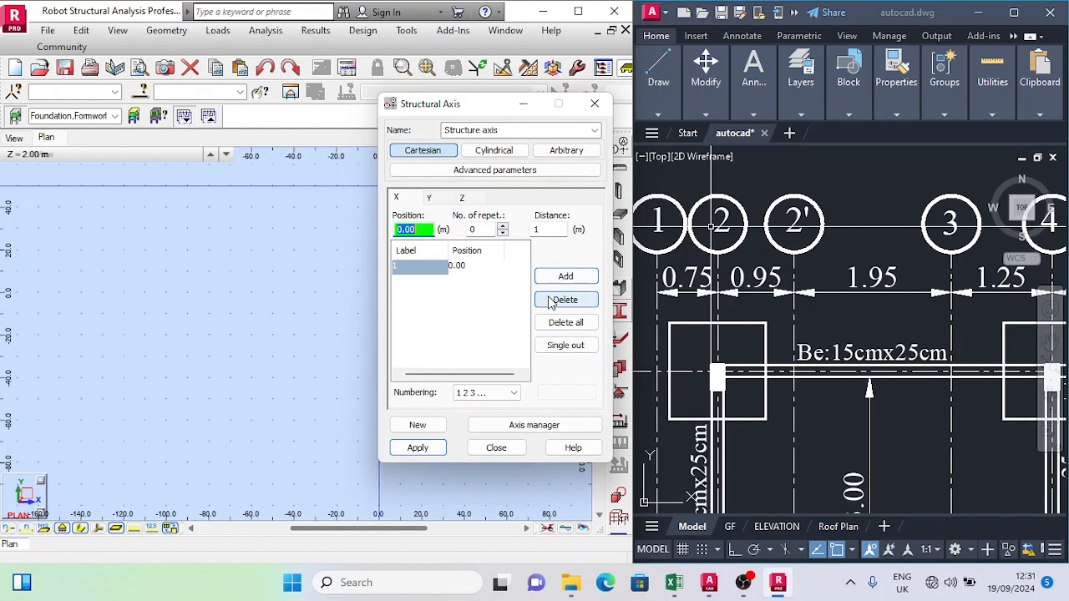
{"action": "scroll", "coordinate": [705, 259], "scroll_direction": "down", "scroll_amount": 3}
{"action": "scroll", "coordinate": [691, 263], "scroll_direction": "up", "scroll_amount": 2}
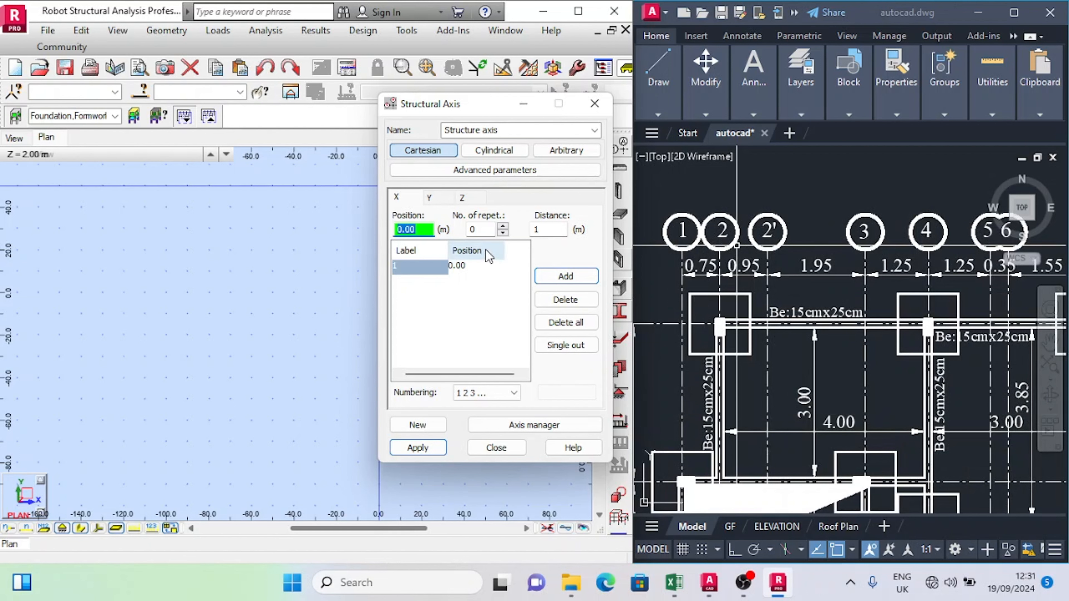
{"action": "left_click", "coordinate": [503, 227]}
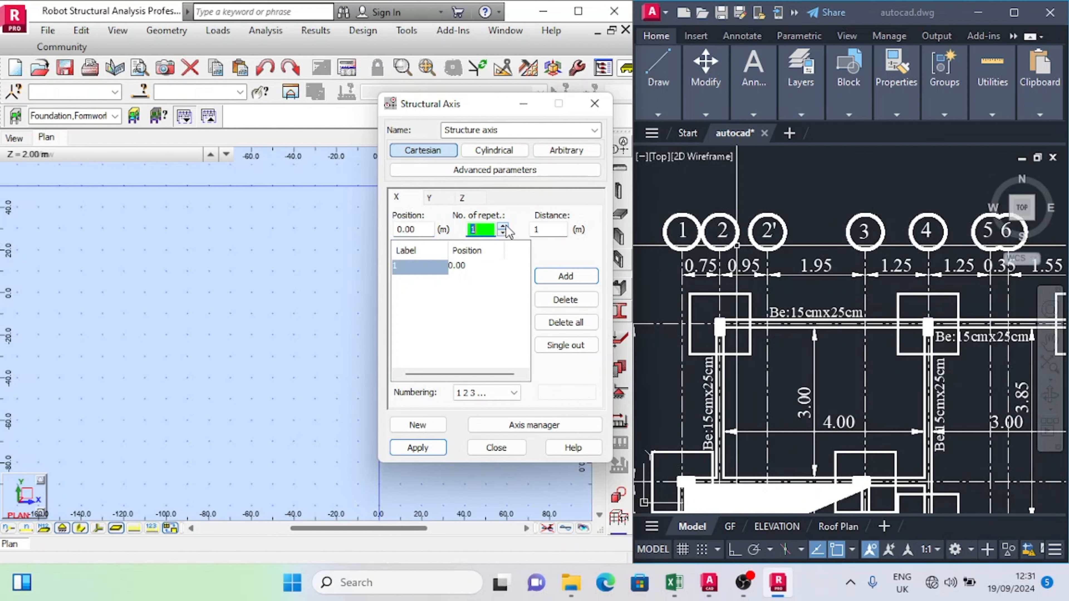
{"action": "left_click", "coordinate": [552, 232]}
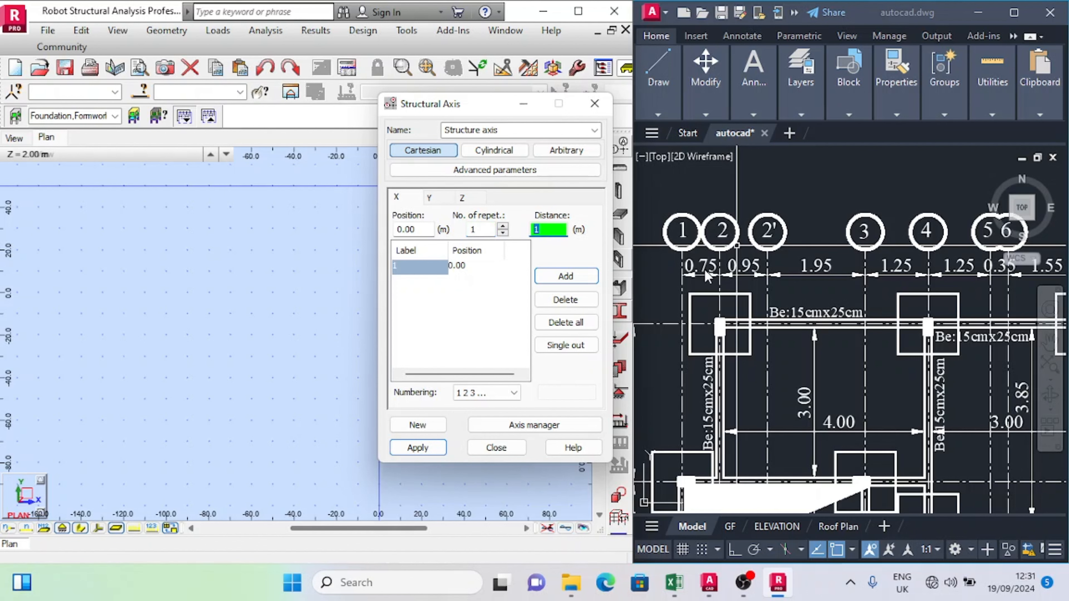
{"action": "scroll", "coordinate": [703, 271], "scroll_direction": "up", "scroll_amount": 3}
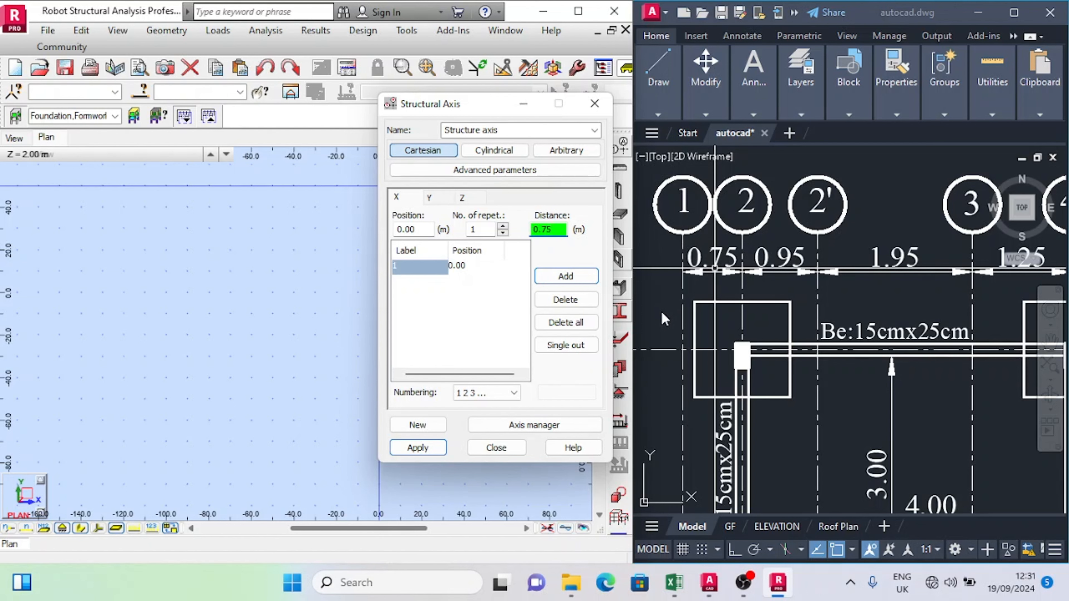
{"action": "left_click", "coordinate": [559, 278]}
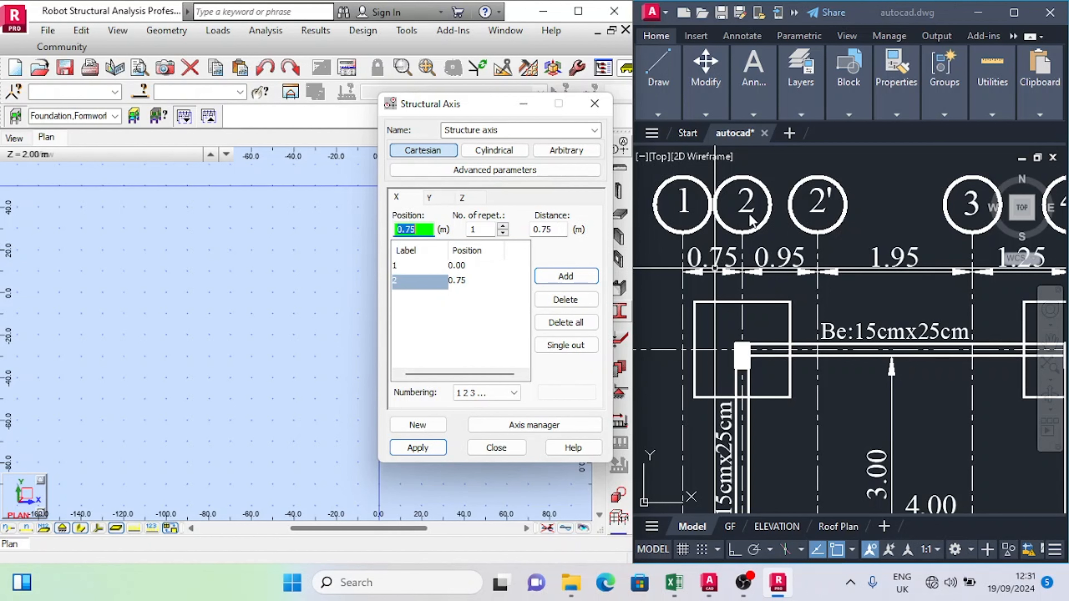
Step: Add the third X axis at a distance of 0.95 m from axis 2
{"action": "left_click", "coordinate": [560, 229]}
{"action": "type", "text": "0."}
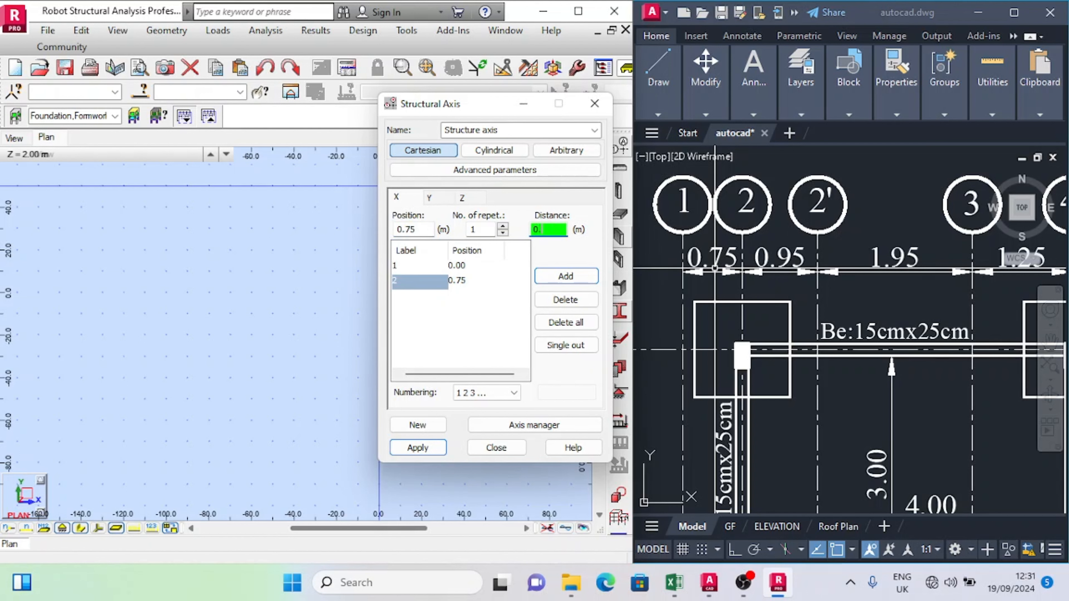
{"action": "type", "text": "95"}
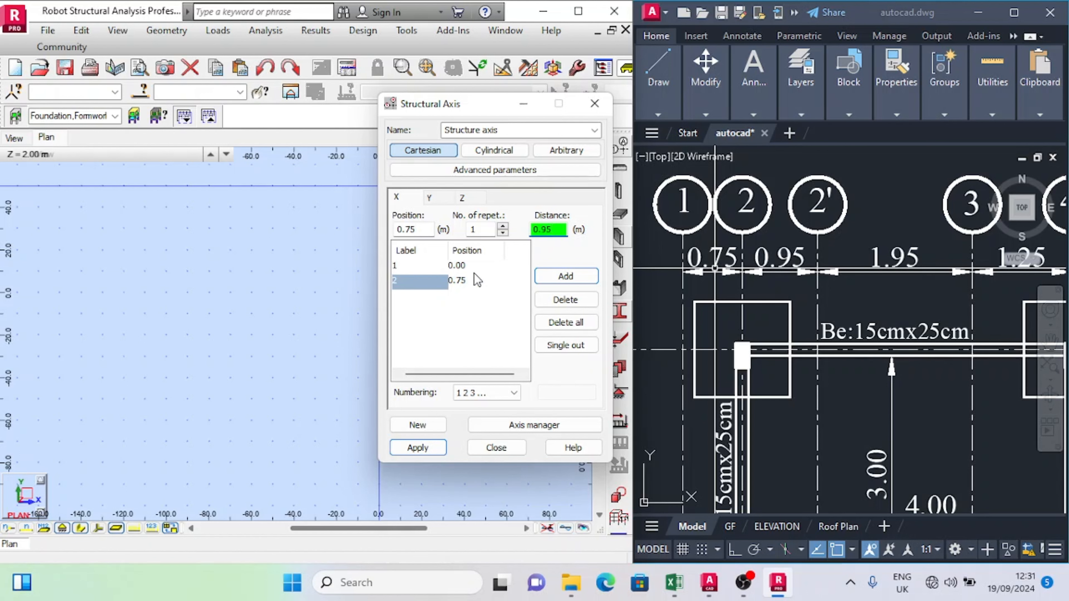
{"action": "left_click", "coordinate": [551, 277]}
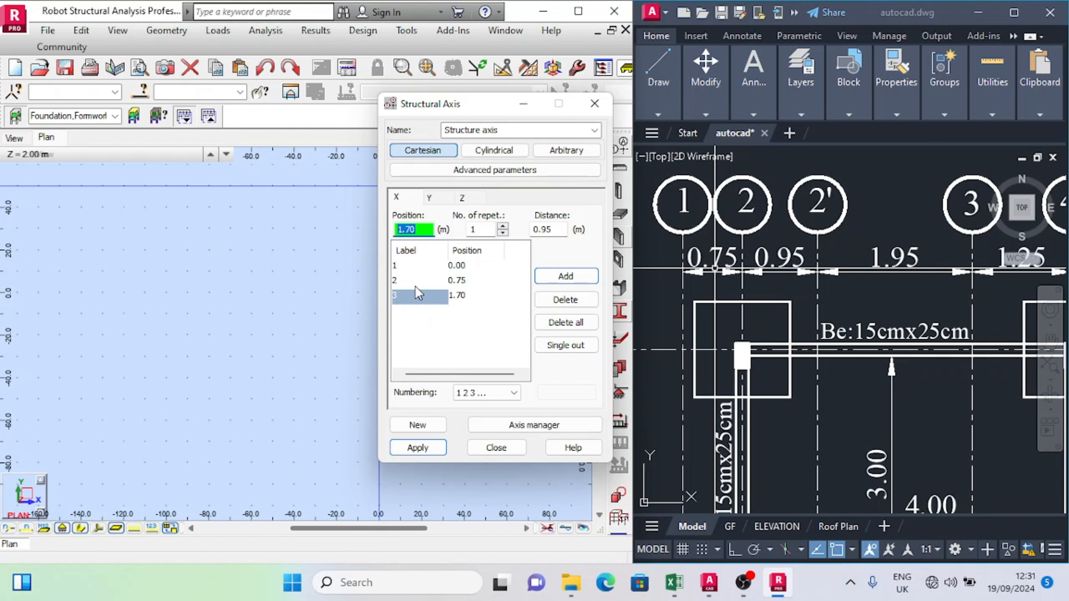
Step: Relabel the X axis at 1.70 m as 2', applying the label to the selected axis only
{"action": "left_click", "coordinate": [401, 300]}
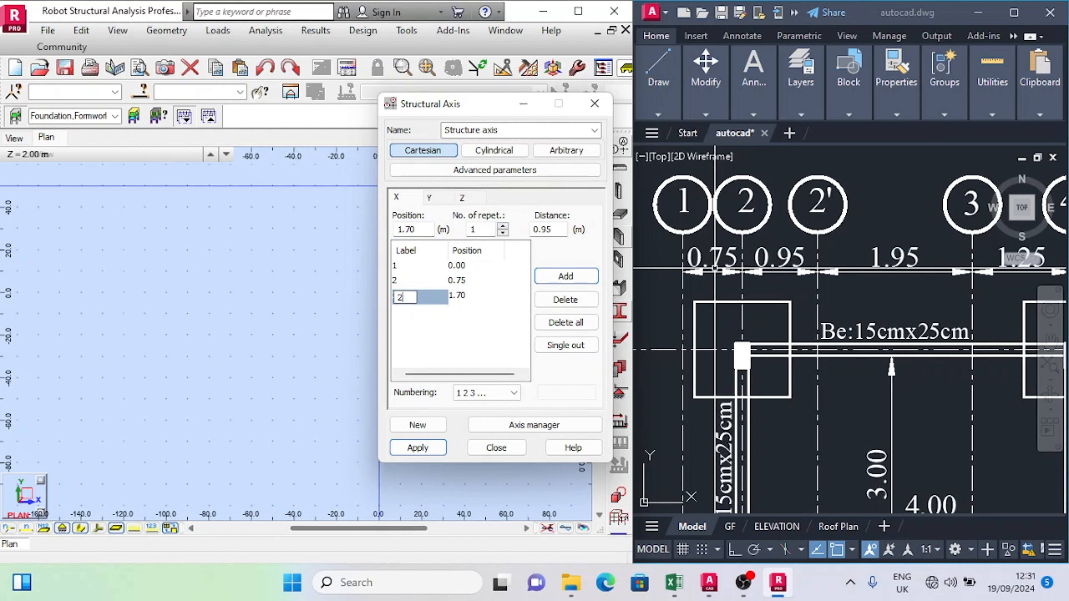
{"action": "type", "text": "2'"}
{"action": "key", "text": "Return"}
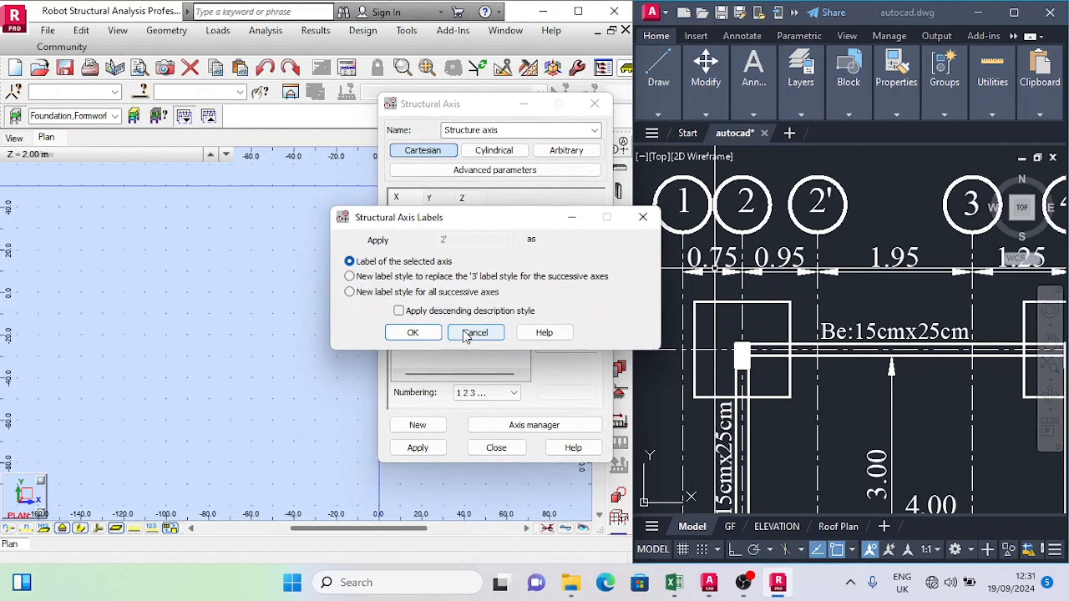
{"action": "left_click", "coordinate": [423, 335]}
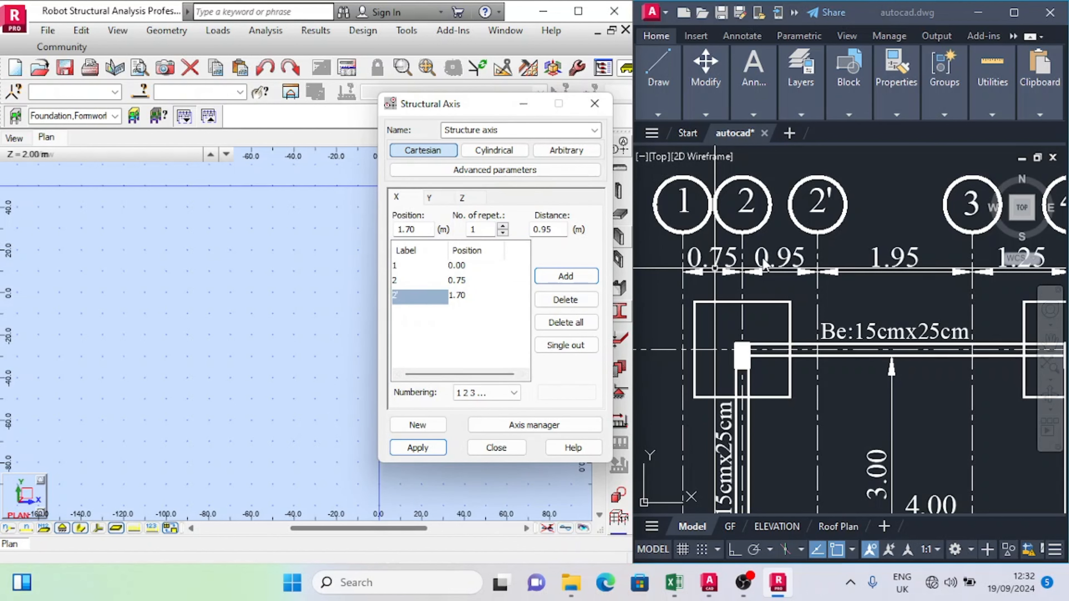
Step: Add the next X axis at a distance of 1.95 m from axis 2'
{"action": "scroll", "coordinate": [763, 263], "scroll_direction": "down", "scroll_amount": 2}
{"action": "scroll", "coordinate": [858, 273], "scroll_direction": "up", "scroll_amount": 2}
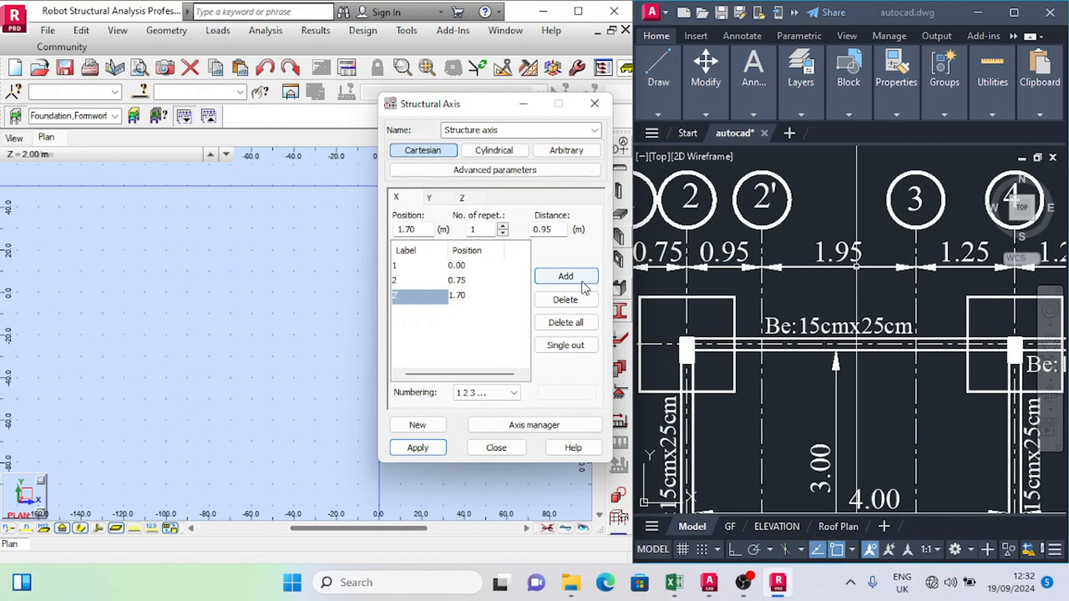
{"action": "double_click", "coordinate": [547, 230]}
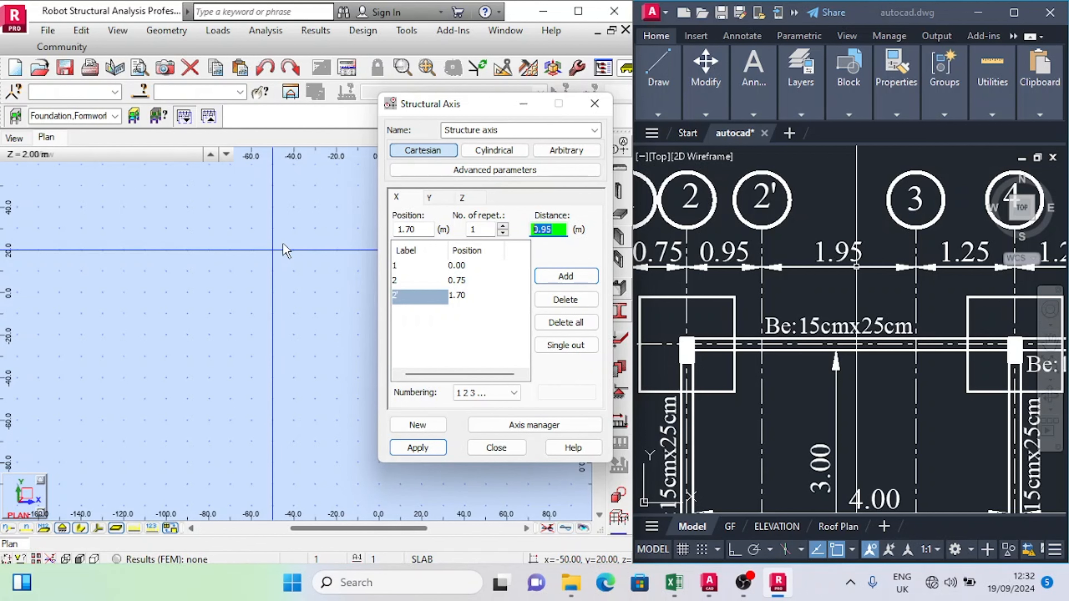
{"action": "type", "text": "1.95"}
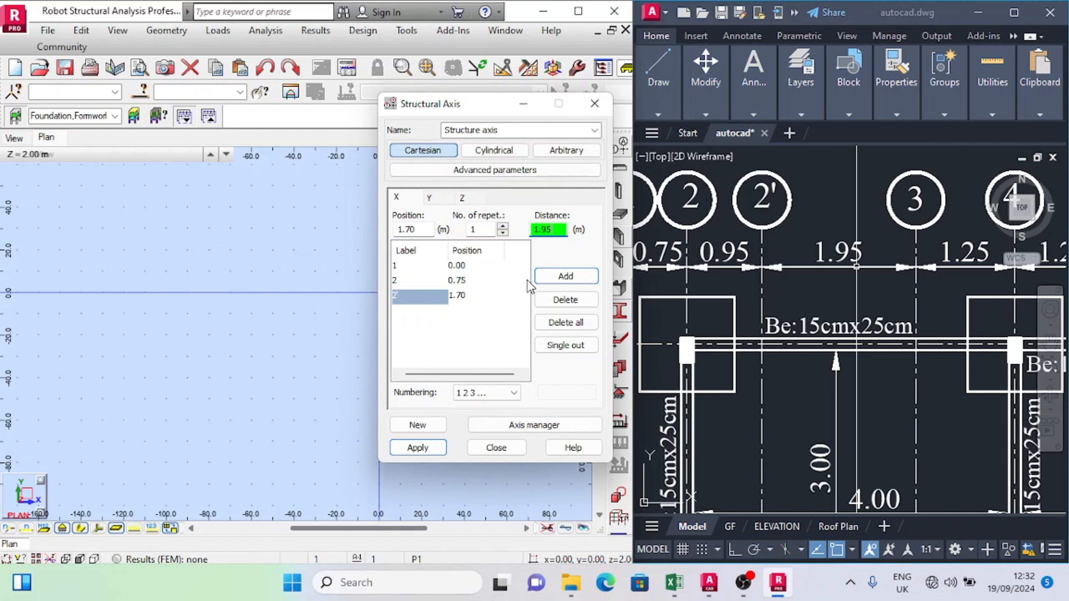
{"action": "left_click", "coordinate": [565, 277]}
Step: Add two more X axes beyond axis 3, using 2 repetitions at a distance of 1.25 m
{"action": "scroll", "coordinate": [751, 261], "scroll_direction": "down", "scroll_amount": 2}
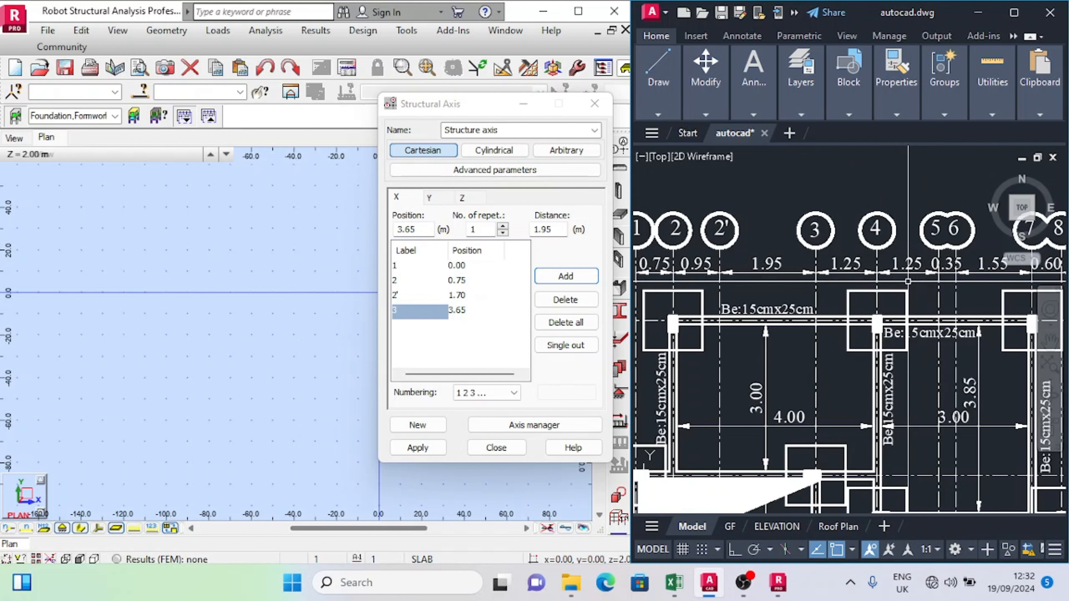
{"action": "scroll", "coordinate": [909, 280], "scroll_direction": "up", "scroll_amount": 2}
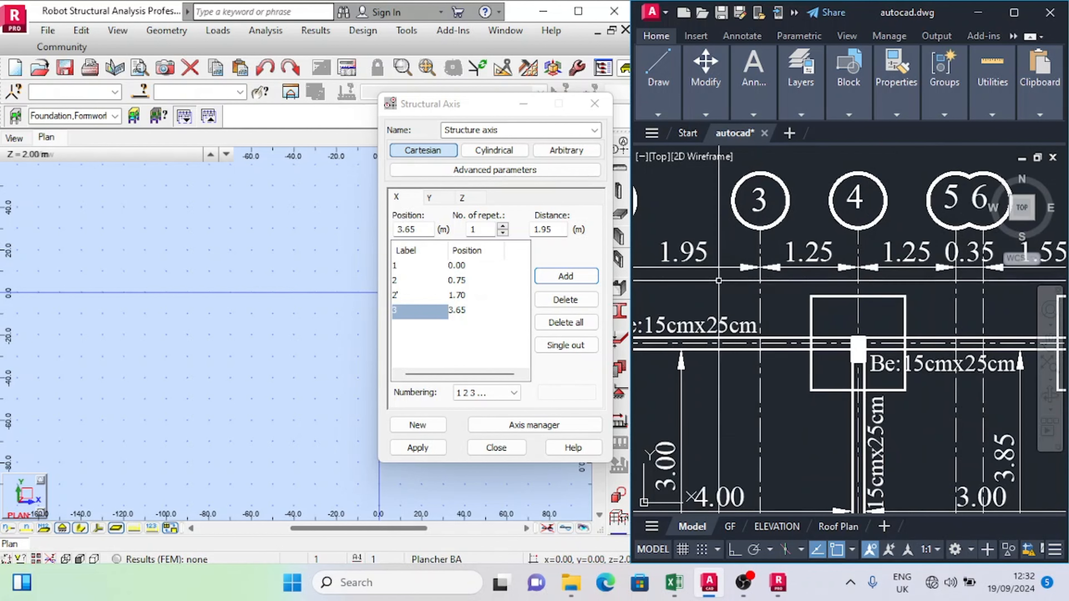
{"action": "left_click", "coordinate": [502, 228]}
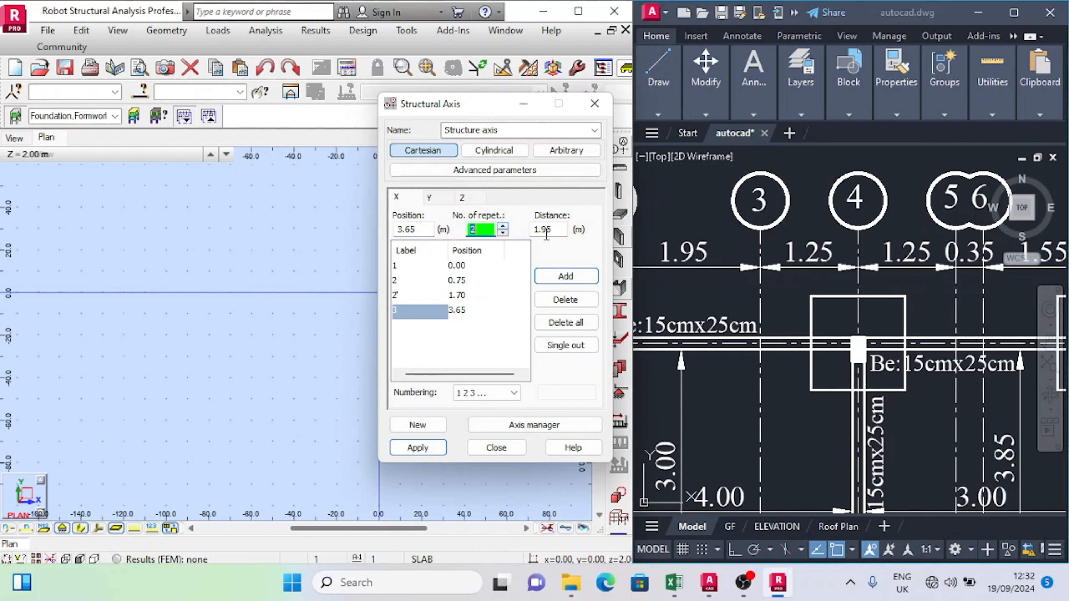
{"action": "left_click", "coordinate": [558, 232]}
{"action": "type", "text": "1.2"}
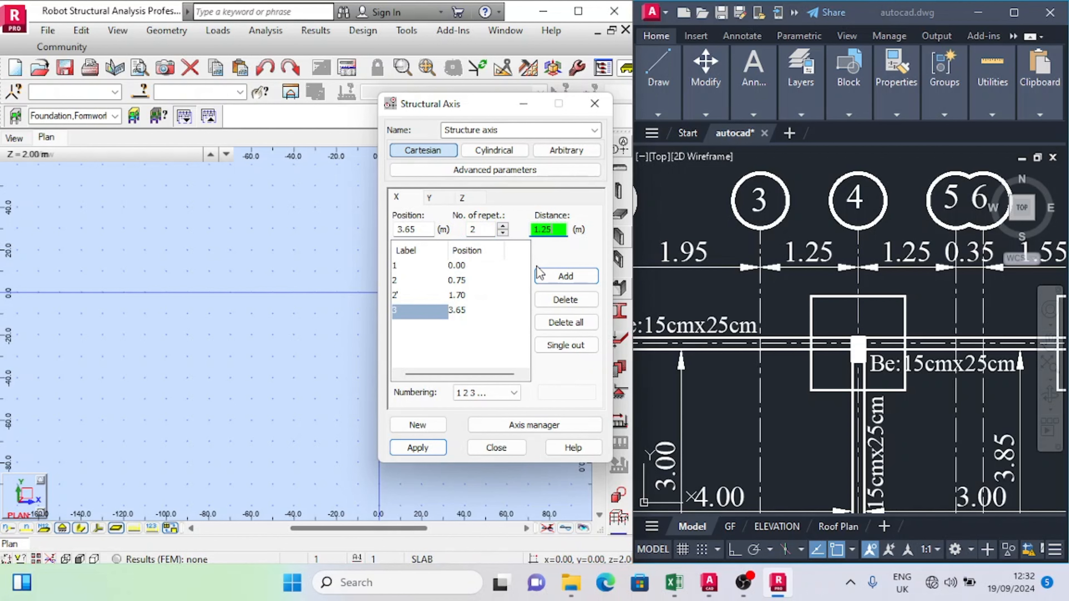
{"action": "left_click", "coordinate": [565, 276]}
Step: Add a single X axis at a distance of 0.35 m from axis 5
{"action": "scroll", "coordinate": [775, 251], "scroll_direction": "down", "scroll_amount": 2}
{"action": "scroll", "coordinate": [918, 253], "scroll_direction": "up", "scroll_amount": 2}
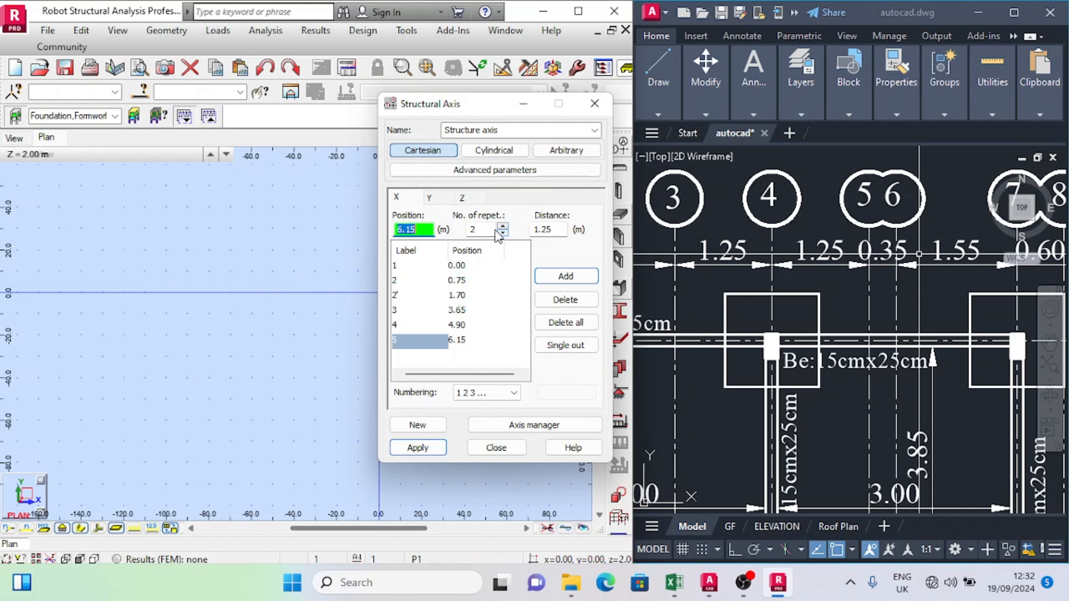
{"action": "left_click", "coordinate": [504, 234]}
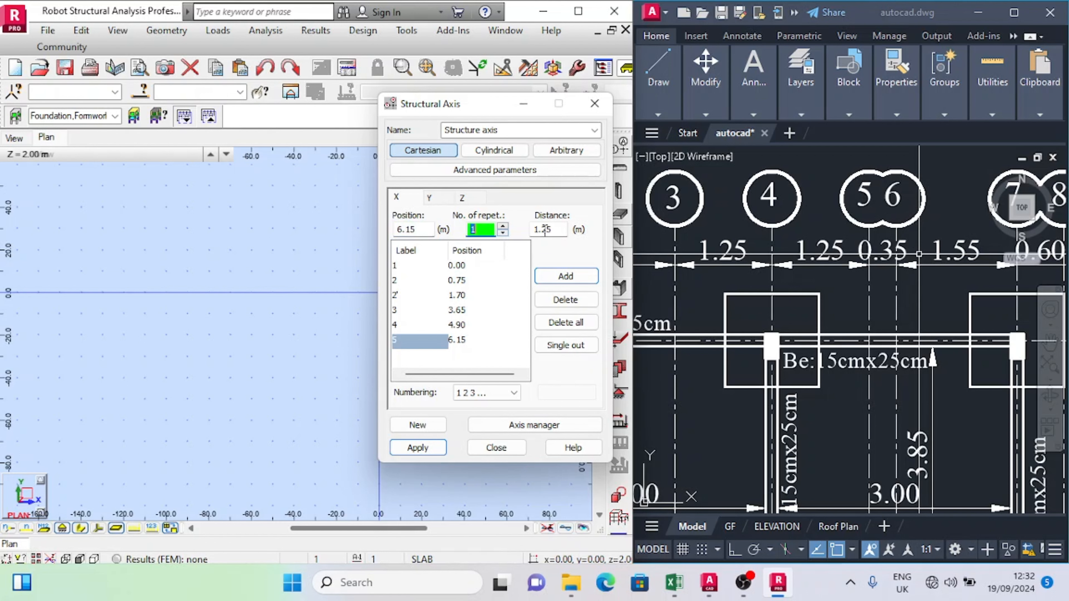
{"action": "left_click", "coordinate": [556, 230]}
{"action": "double_click", "coordinate": [556, 230]}
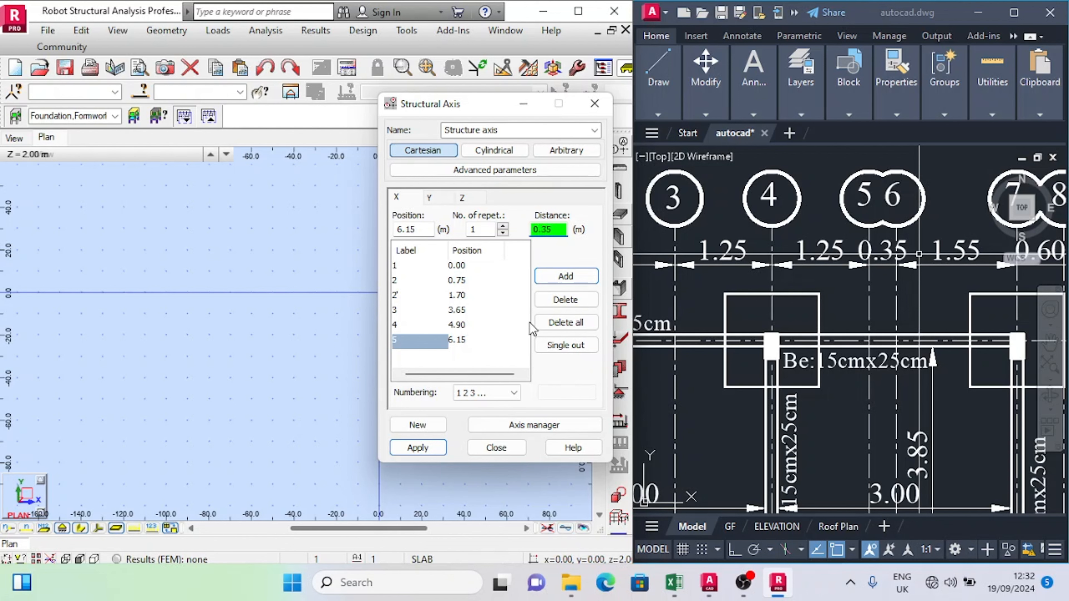
{"action": "left_click", "coordinate": [566, 276]}
Step: Add the last two X axes at successive distances of 1.55 m and 0.60 m beyond axis 6, and apply the grid
{"action": "scroll", "coordinate": [840, 225], "scroll_direction": "down", "scroll_amount": 2}
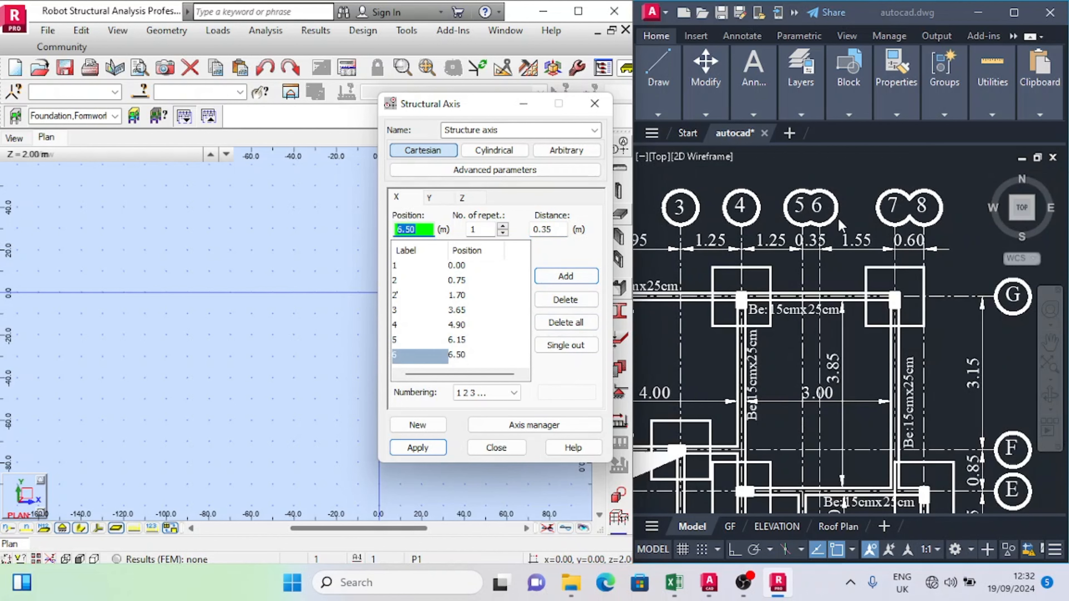
{"action": "scroll", "coordinate": [840, 225], "scroll_direction": "up", "scroll_amount": 2}
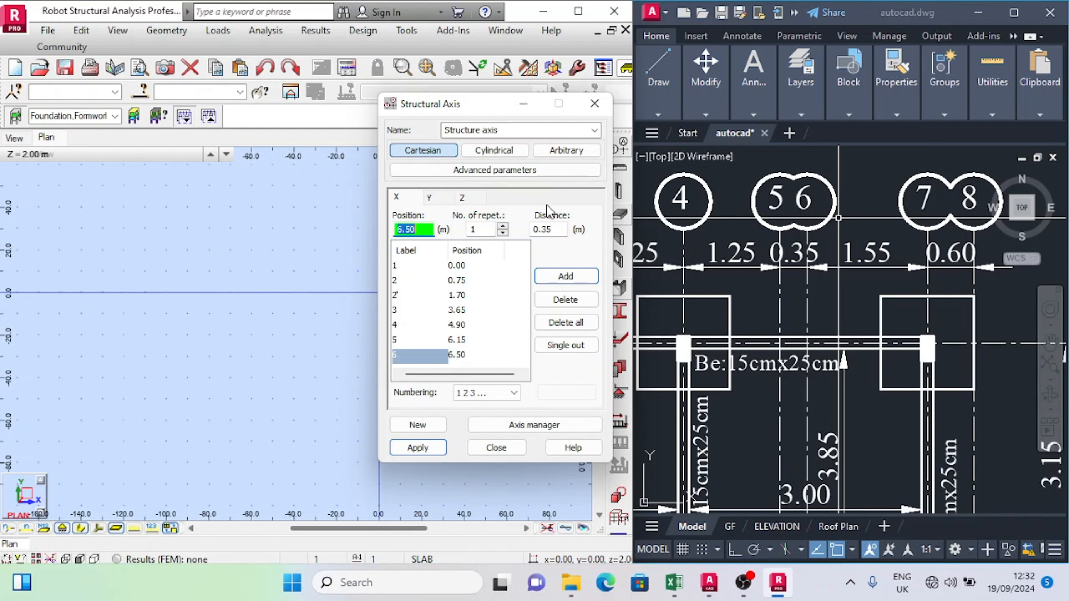
{"action": "double_click", "coordinate": [550, 229]}
{"action": "type", "text": "1.55"}
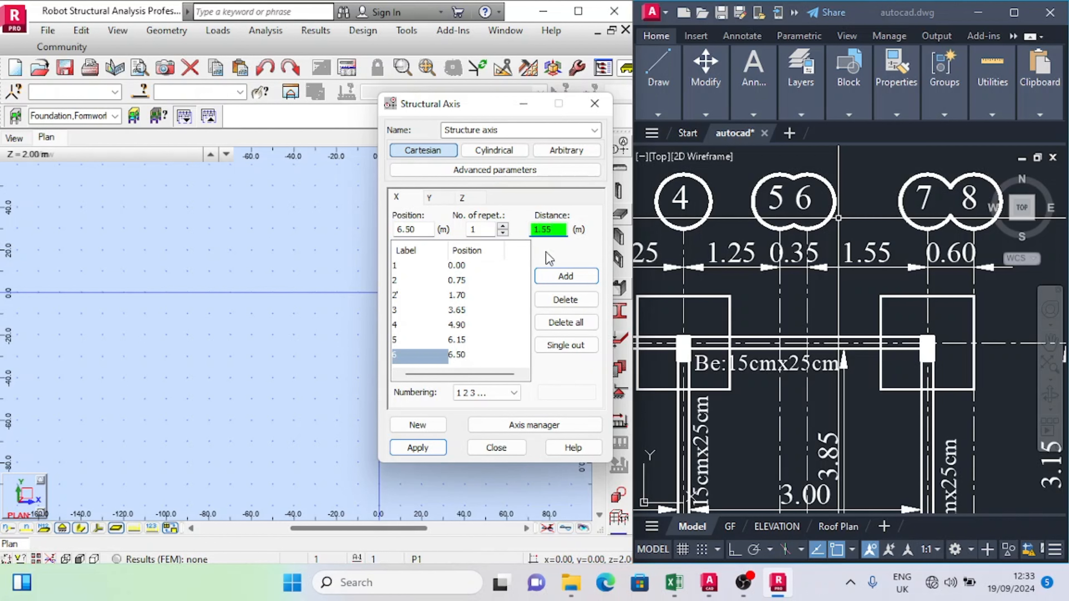
{"action": "left_click", "coordinate": [566, 276]}
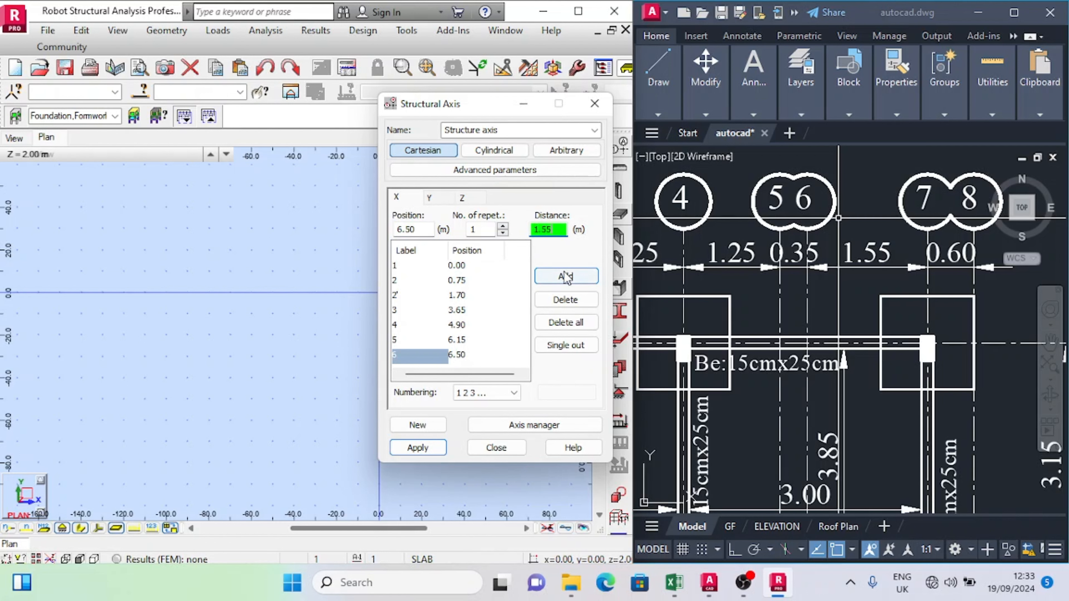
{"action": "type", "text": "0.60"}
{"action": "left_click", "coordinate": [566, 277]}
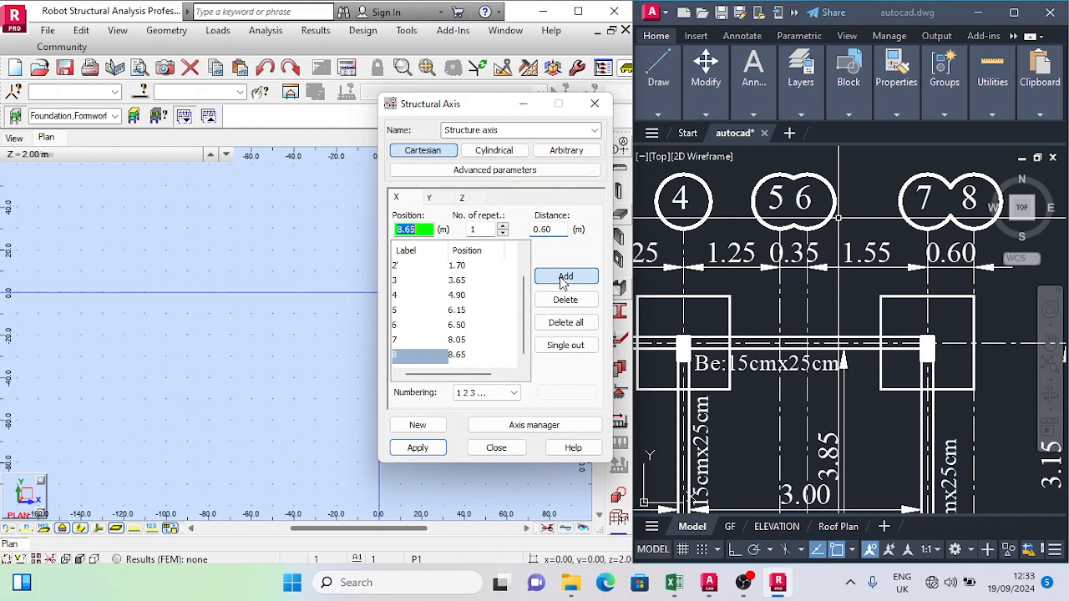
{"action": "left_click", "coordinate": [427, 449]}
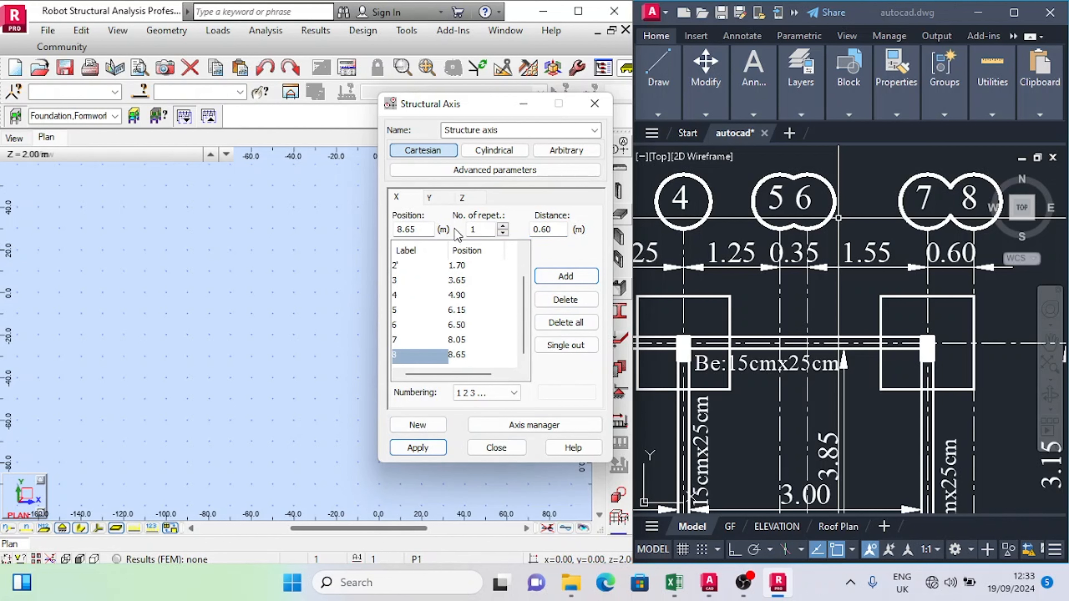
Step: Set the Y axes to A B C ... numbering and add the first one at 0.00 m
{"action": "left_click", "coordinate": [436, 196]}
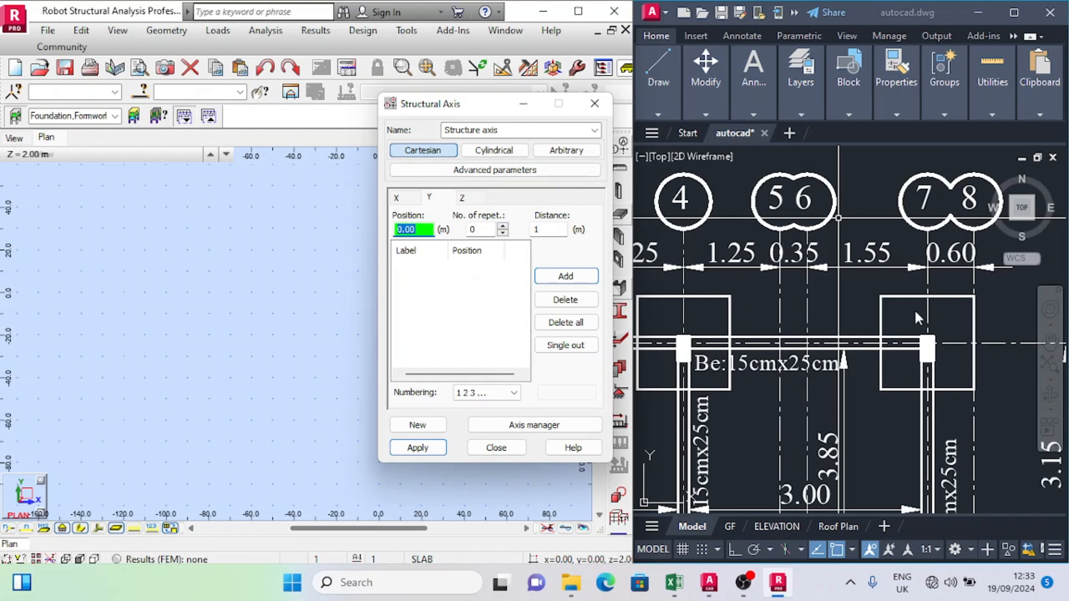
{"action": "scroll", "coordinate": [969, 305], "scroll_direction": "down", "scroll_amount": 8}
{"action": "scroll", "coordinate": [791, 419], "scroll_direction": "up", "scroll_amount": 10}
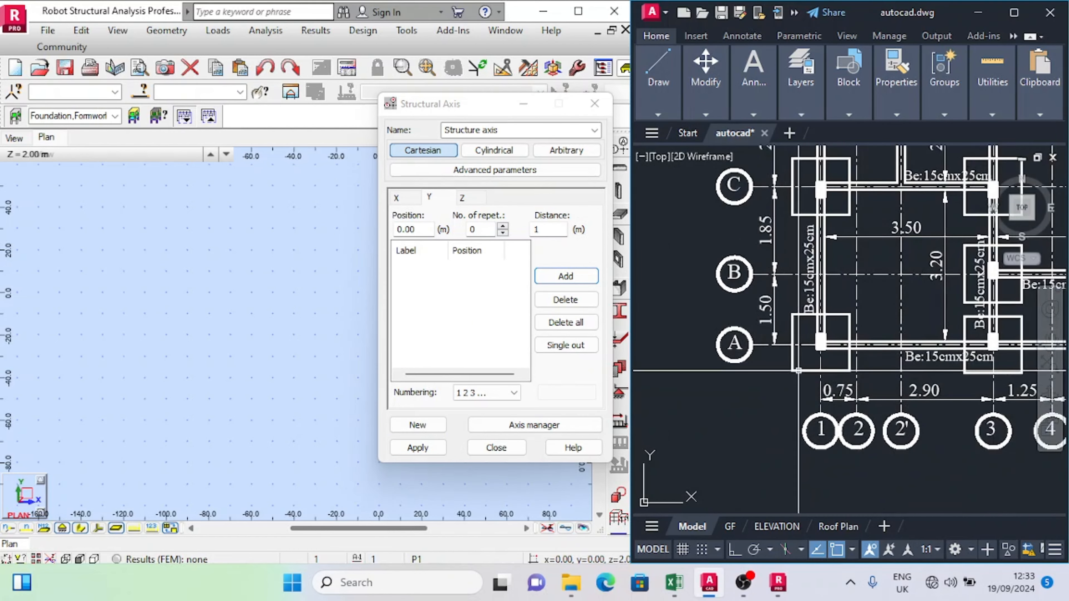
{"action": "scroll", "coordinate": [759, 424], "scroll_direction": "down", "scroll_amount": 2}
{"action": "left_click", "coordinate": [484, 393]}
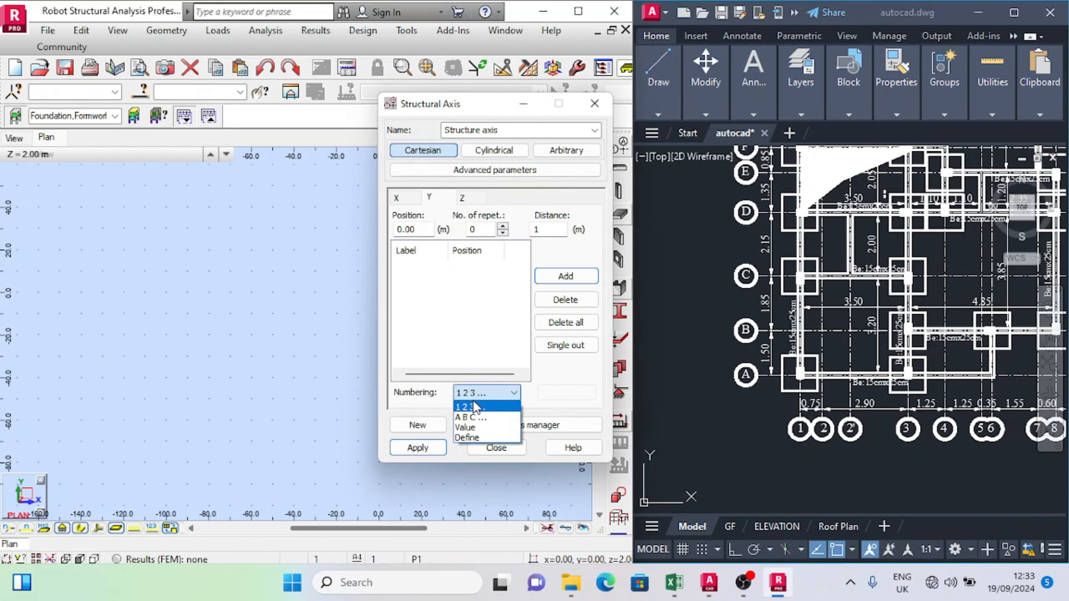
{"action": "left_click", "coordinate": [471, 416]}
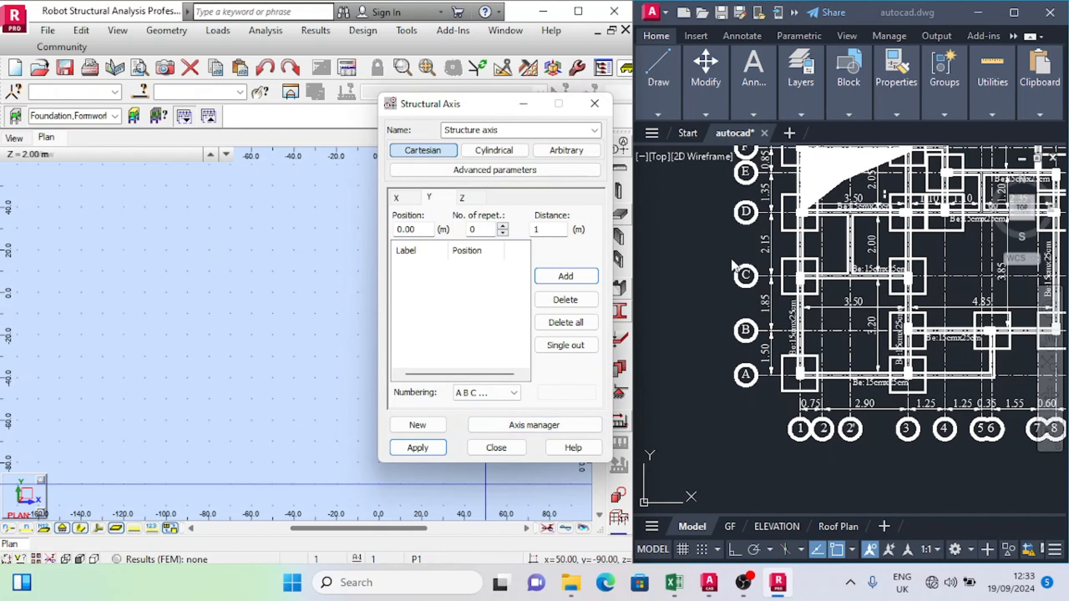
{"action": "left_click", "coordinate": [466, 395]}
{"action": "left_click", "coordinate": [474, 418]}
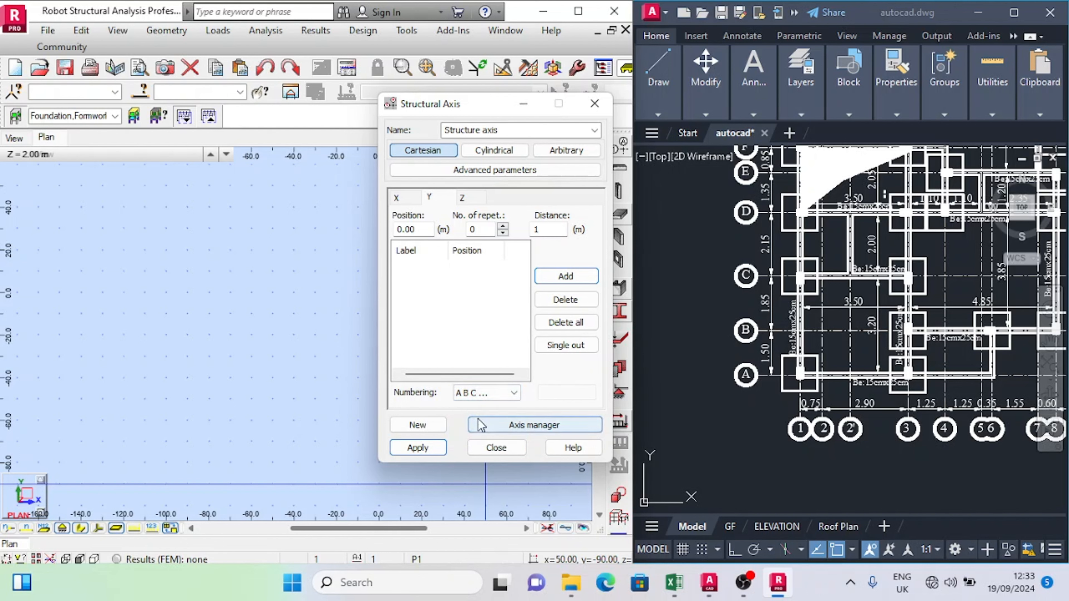
{"action": "left_click", "coordinate": [567, 277]}
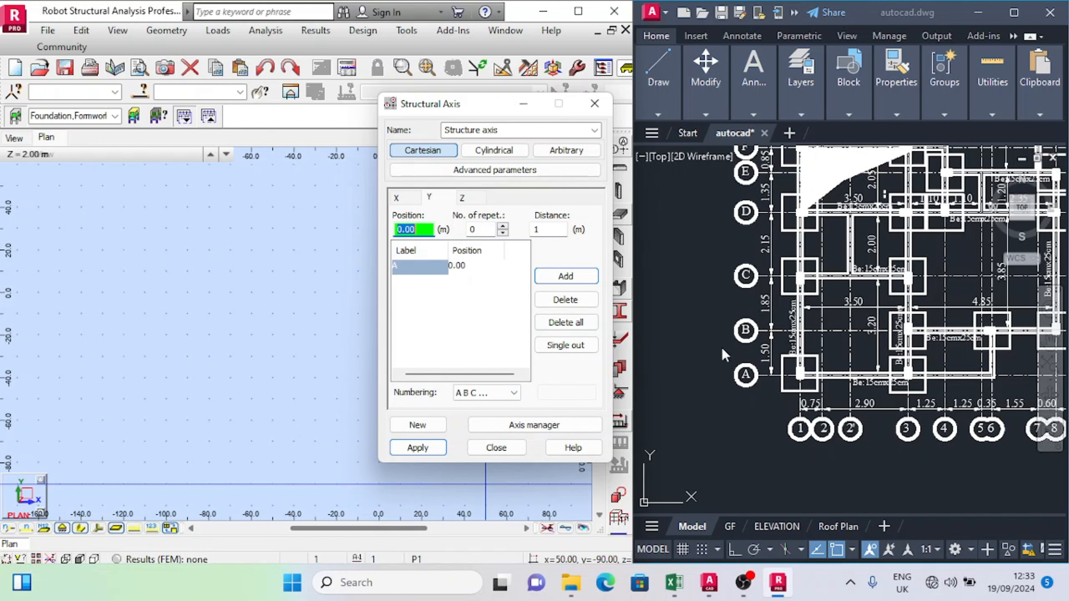
Step: Add one Y axis at a distance of 1.50 m from axis A
{"action": "scroll", "coordinate": [763, 368], "scroll_direction": "up", "scroll_amount": 2}
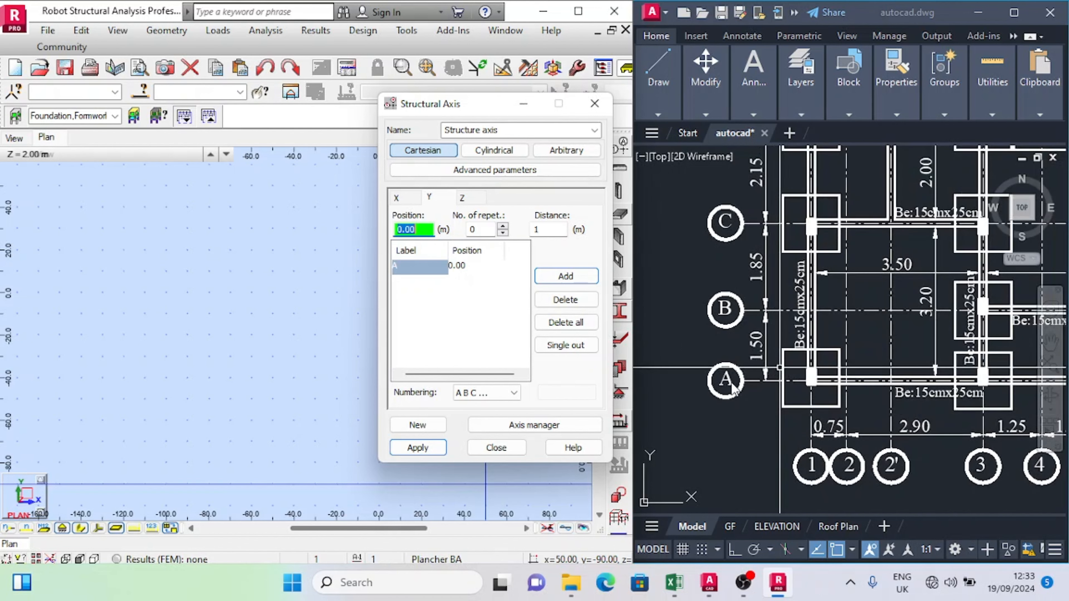
{"action": "scroll", "coordinate": [733, 389], "scroll_direction": "down", "scroll_amount": 2}
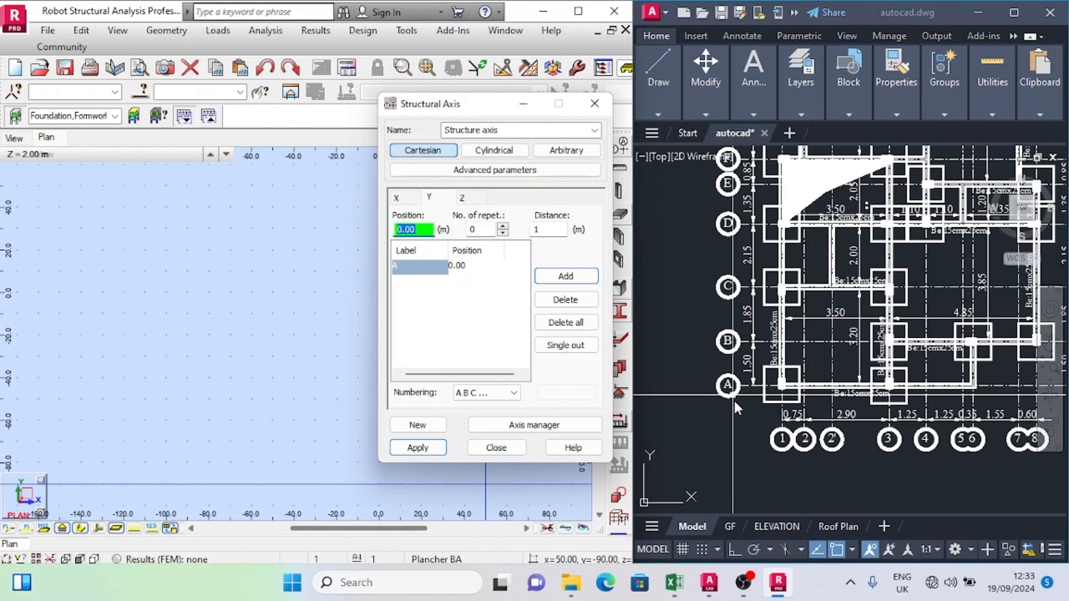
{"action": "left_click", "coordinate": [543, 231]}
{"action": "type", "text": "1.50"}
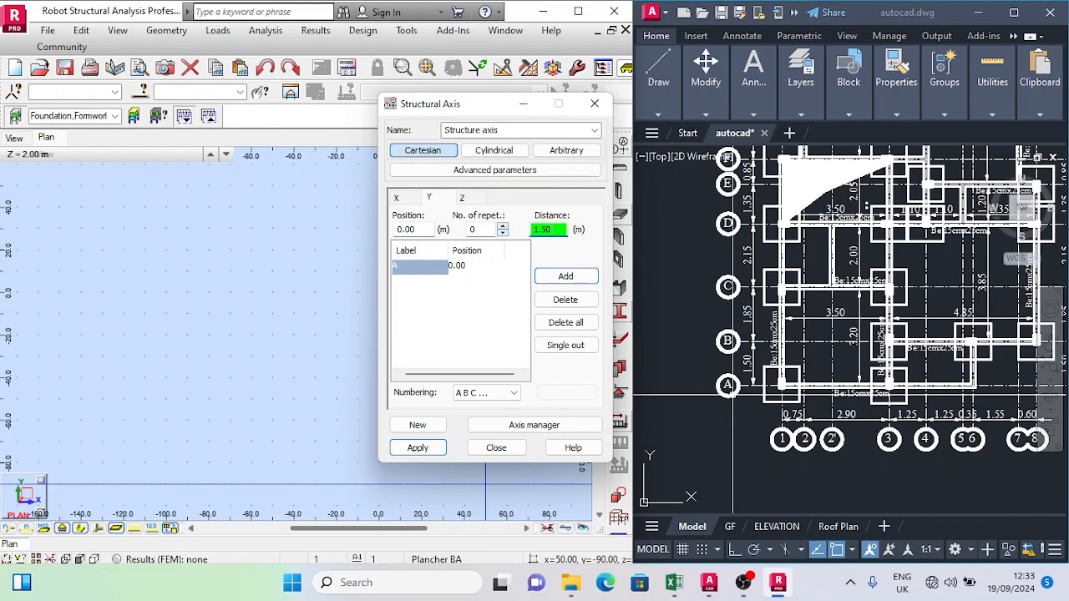
{"action": "left_click", "coordinate": [503, 226]}
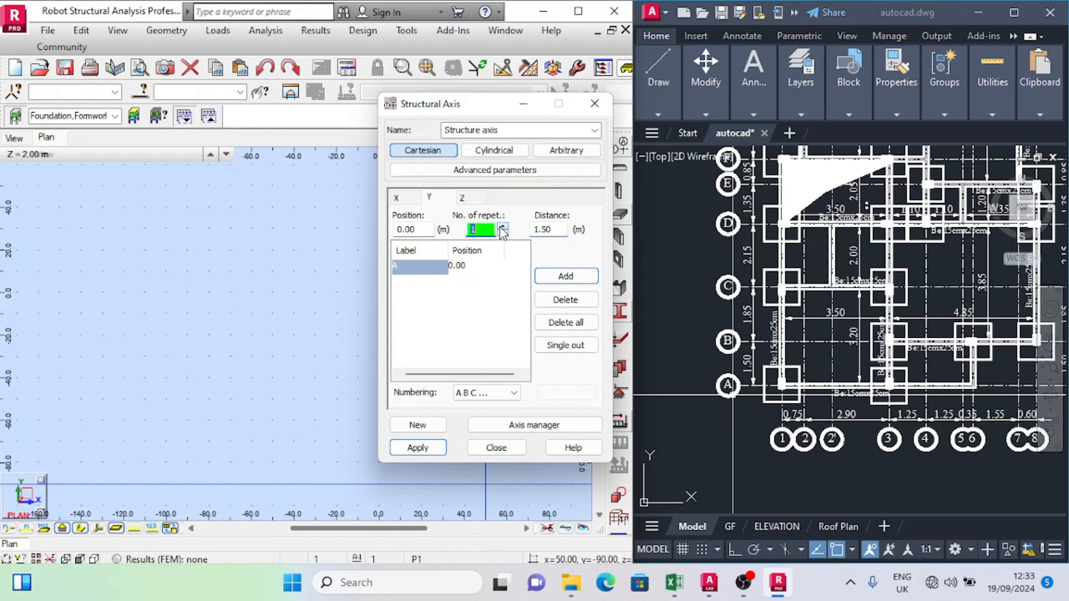
{"action": "left_click", "coordinate": [565, 275]}
Step: Add the next Y axis at a distance of 1.85 m from axis B, matching the plan
{"action": "left_click", "coordinate": [561, 230]}
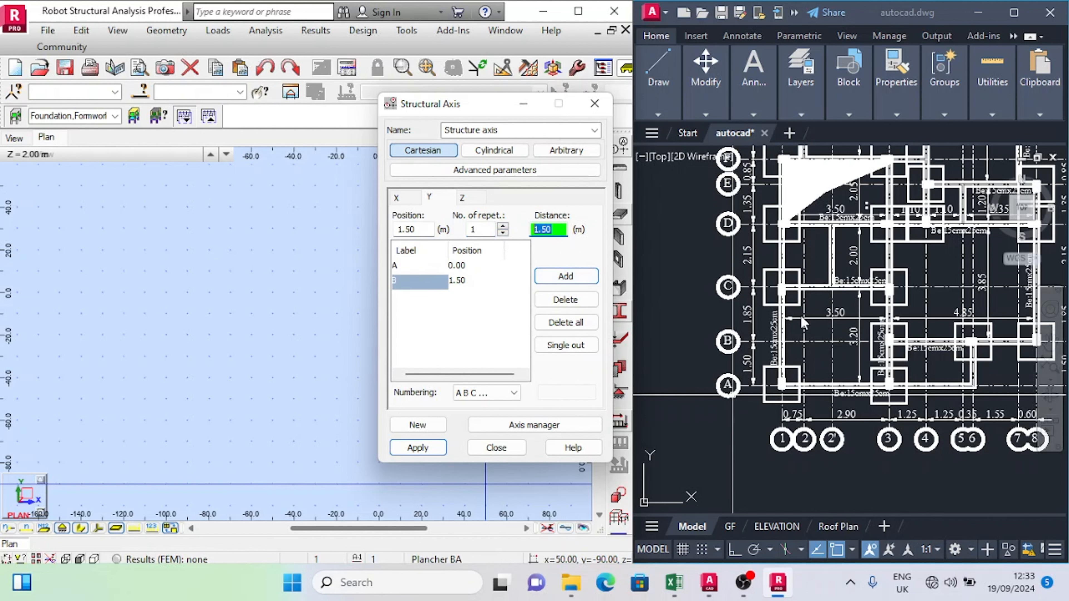
{"action": "scroll", "coordinate": [741, 327], "scroll_direction": "down", "scroll_amount": 3}
{"action": "scroll", "coordinate": [737, 325], "scroll_direction": "up", "scroll_amount": 5}
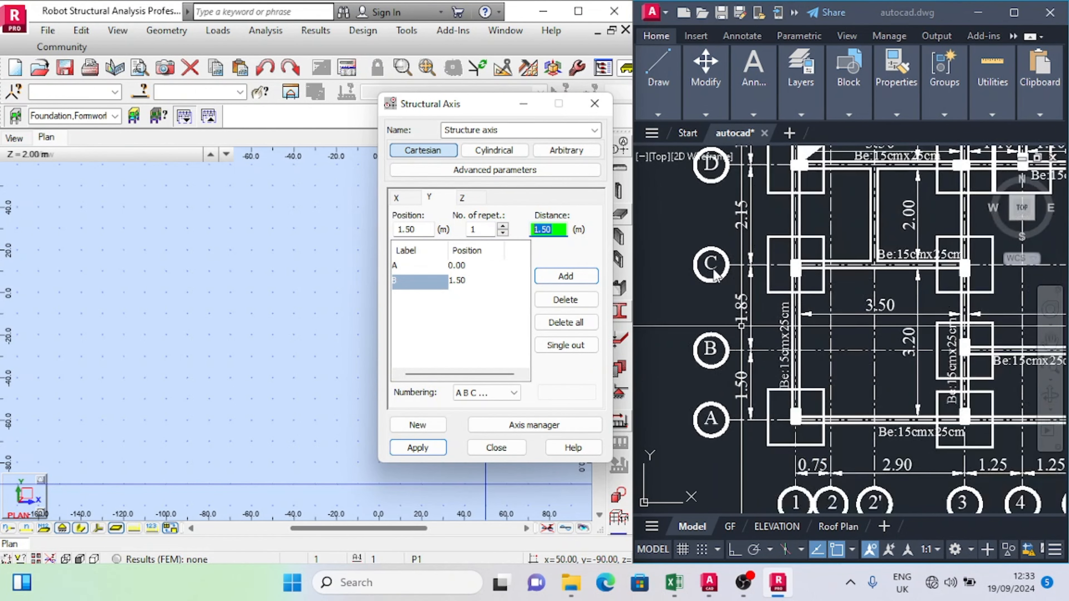
{"action": "scroll", "coordinate": [715, 276], "scroll_direction": "down", "scroll_amount": 2}
{"action": "type", "text": "1.85"}
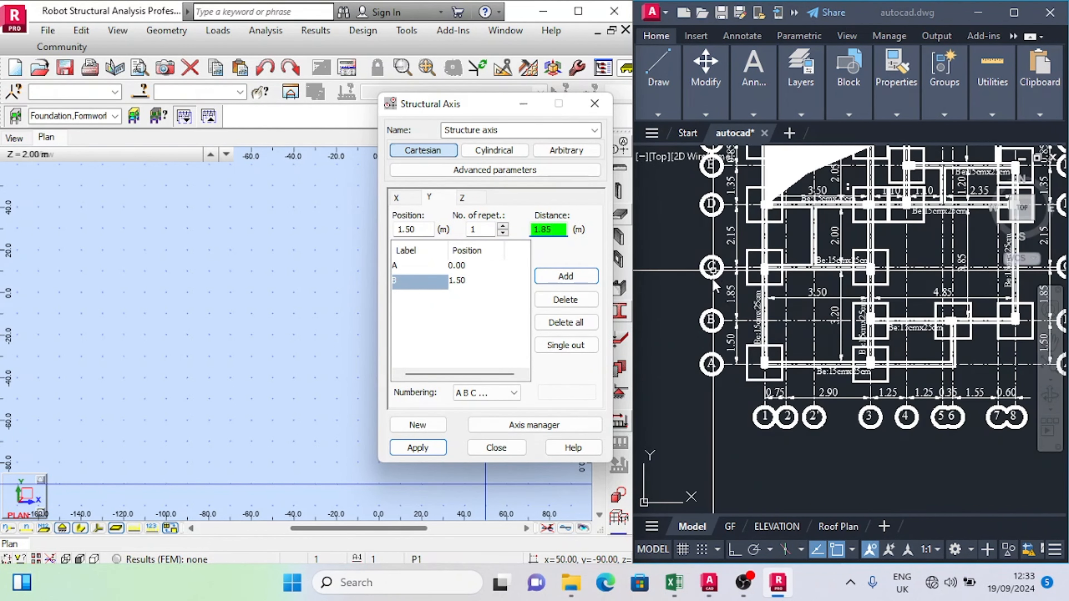
{"action": "left_click", "coordinate": [566, 276]}
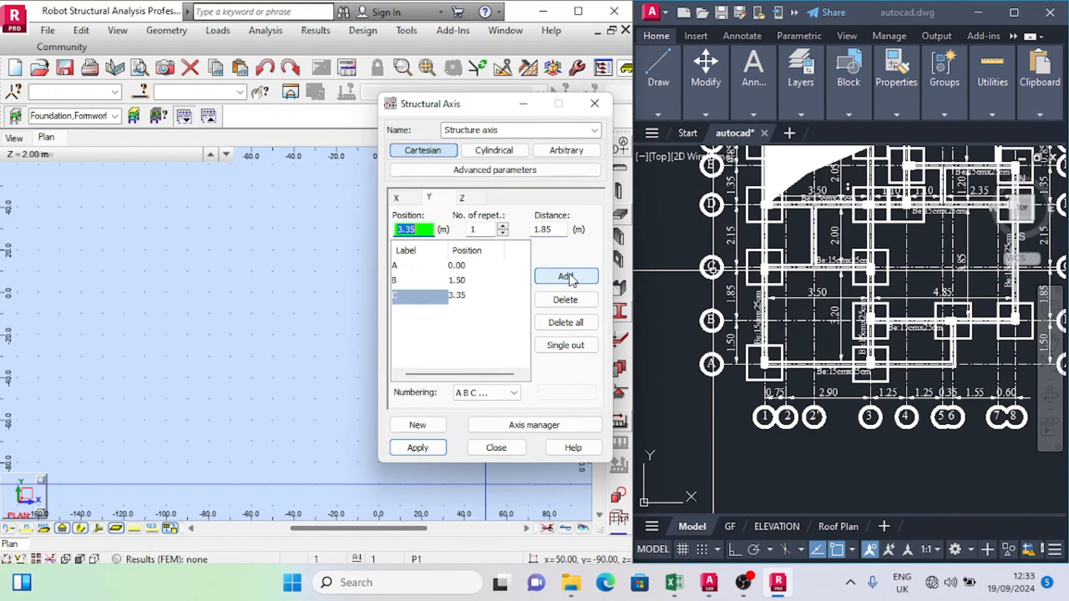
Step: Add three more Y axes beyond axis C at successive distances of 2.15 m, 1.35 m and 0.85 m
{"action": "left_click", "coordinate": [560, 230]}
{"action": "type", "text": "2.15"}
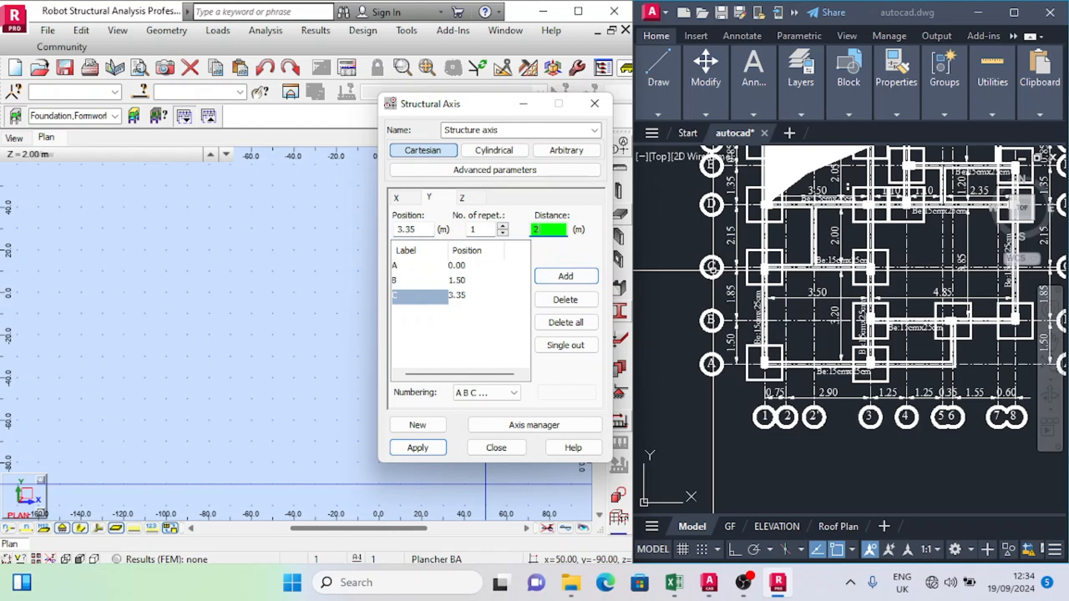
{"action": "left_click", "coordinate": [566, 277]}
{"action": "scroll", "coordinate": [741, 221], "scroll_direction": "up", "scroll_amount": 3}
{"action": "left_click_drag", "start_coordinate": [555, 232], "coordinate": [426, 248]}
{"action": "type", "text": "1.35"}
{"action": "left_click", "coordinate": [566, 277]}
{"action": "left_click_drag", "start_coordinate": [555, 231], "coordinate": [430, 233]}
{"action": "type", "text": "0.85"}
{"action": "left_click", "coordinate": [566, 277]}
Step: Add the last Y axis at a distance of 3.15 m from axis F, then apply the grid and close the axis definition
{"action": "middle_click_drag", "start_coordinate": [741, 221], "coordinate": [751, 392]}
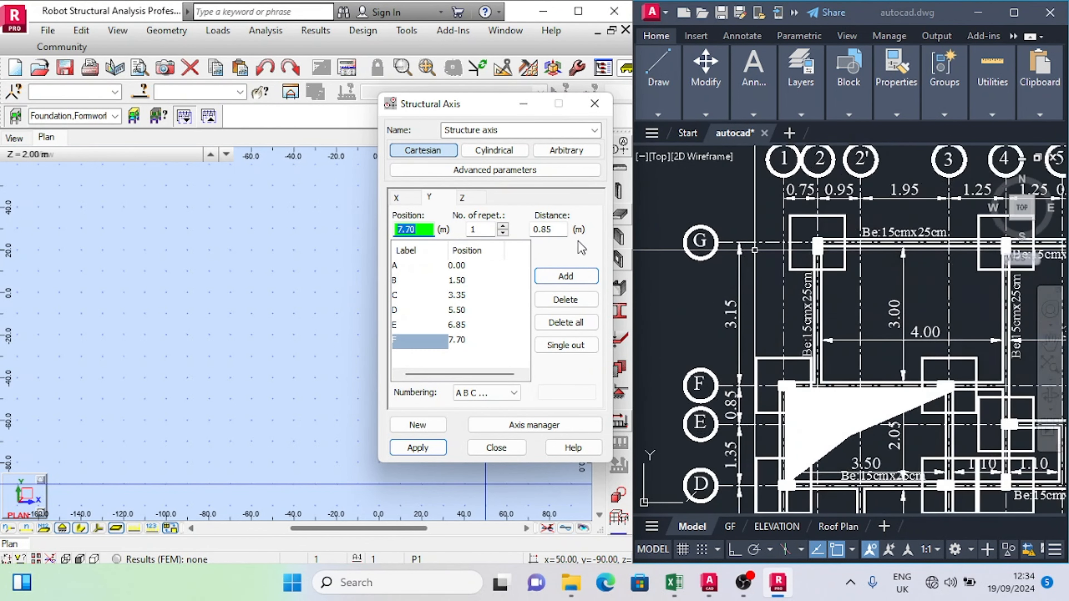
{"action": "left_click_drag", "start_coordinate": [555, 232], "coordinate": [505, 233]}
{"action": "type", "text": "3.15"}
{"action": "left_click", "coordinate": [567, 276]}
{"action": "left_click", "coordinate": [421, 450]}
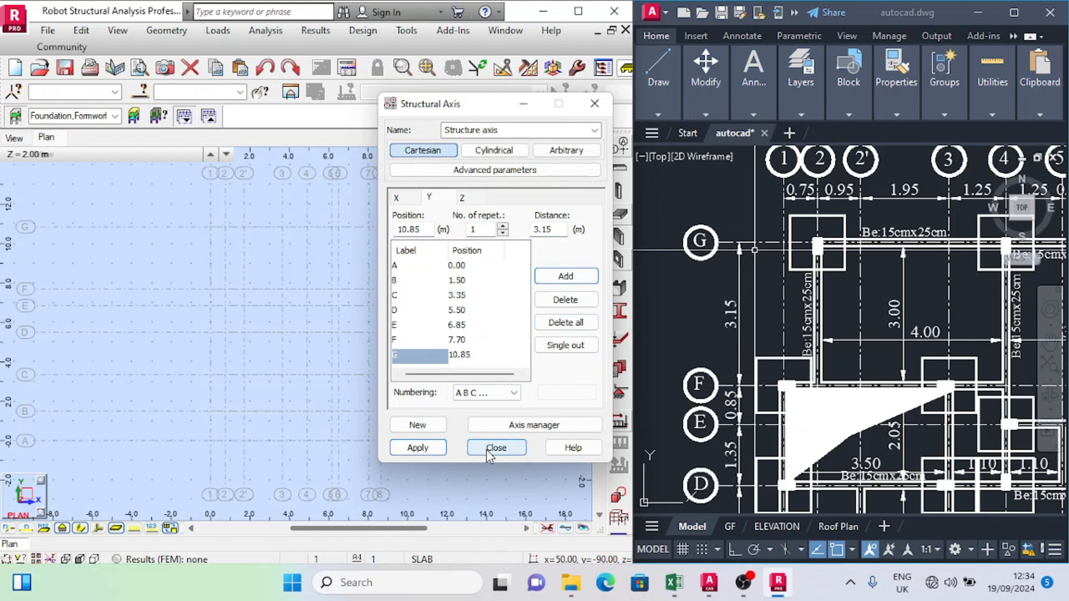
{"action": "left_click", "coordinate": [495, 448]}
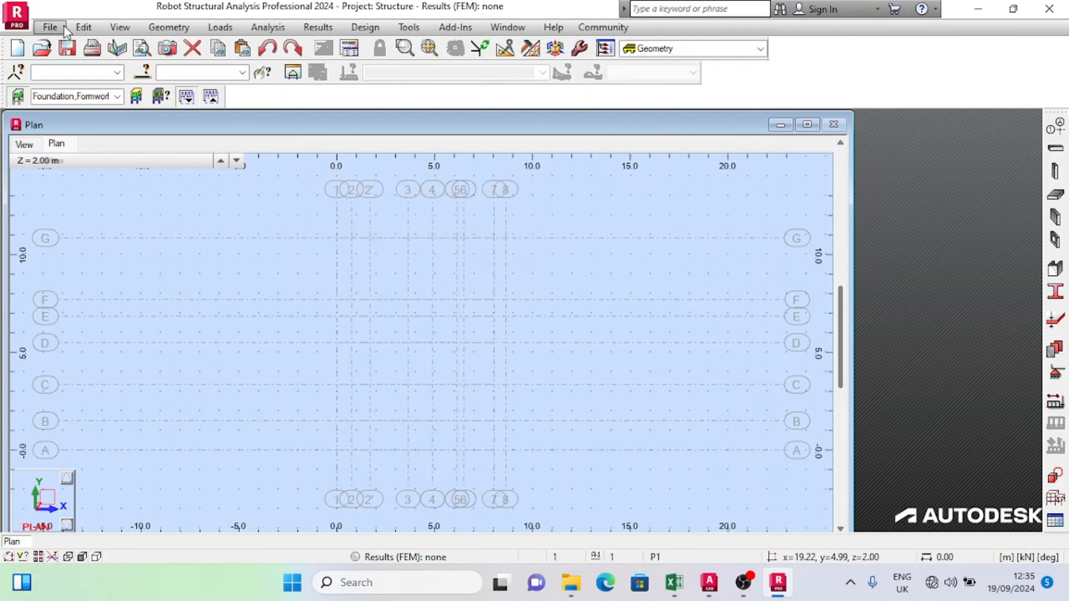
Step: Save the project to the Desktop as a ROBOT (*.rtd) file named Structure
{"action": "left_click", "coordinate": [64, 27]}
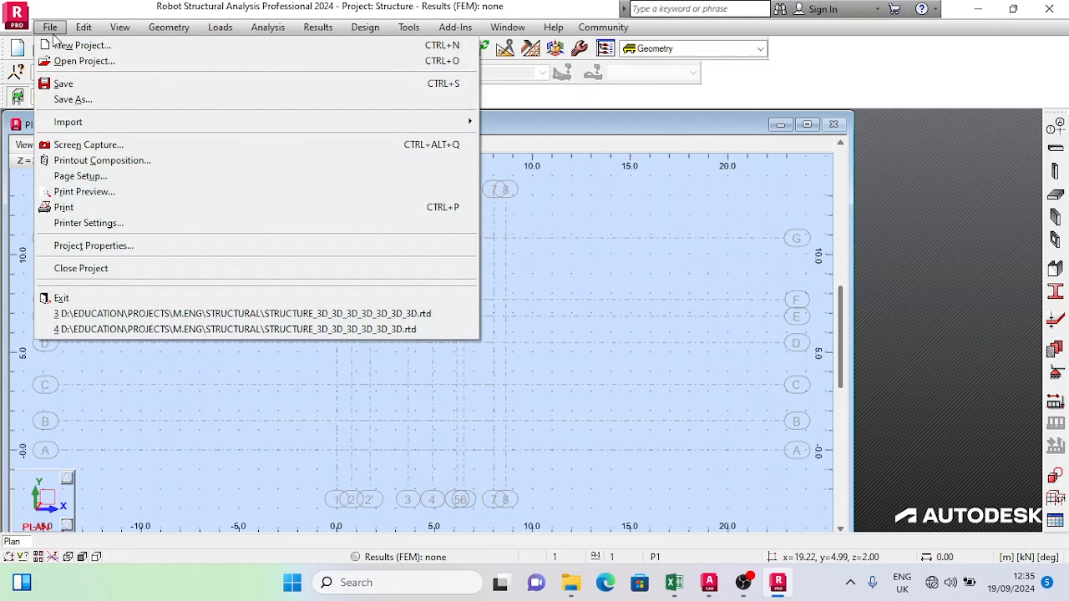
{"action": "left_click", "coordinate": [75, 86]}
{"action": "left_click", "coordinate": [378, 242]}
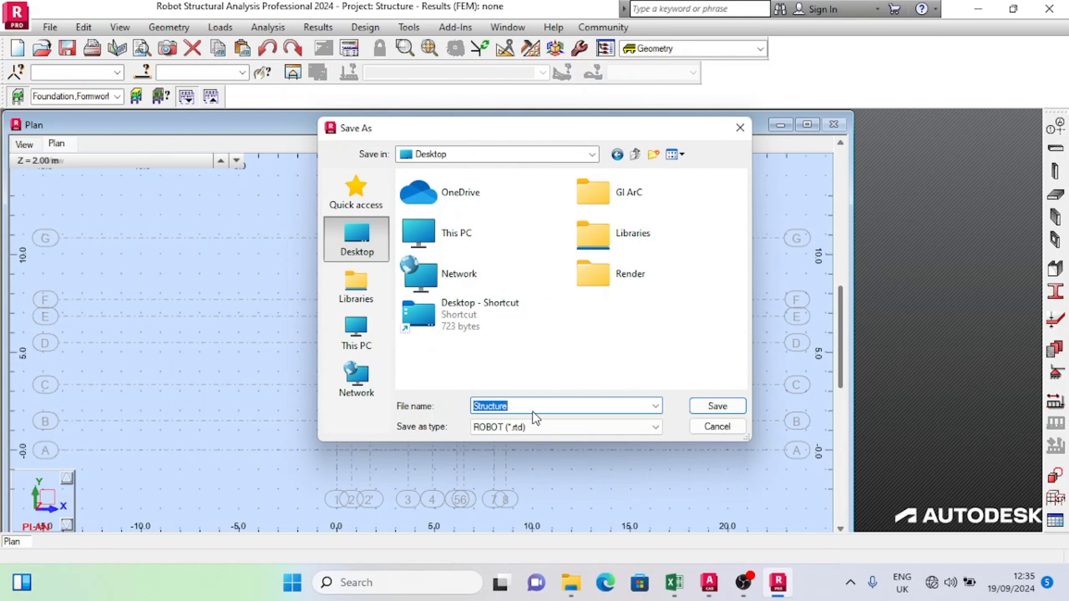
{"action": "left_click", "coordinate": [712, 407]}
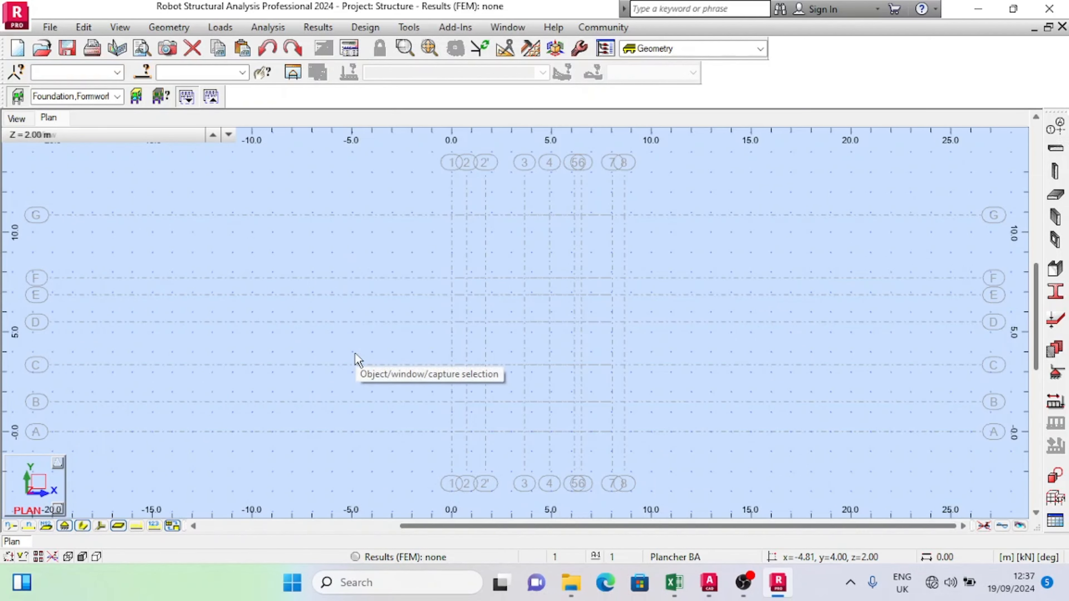
Step: Switch from the plan to the 3D view and examine the axis grid and story levels
{"action": "left_click", "coordinate": [21, 119]}
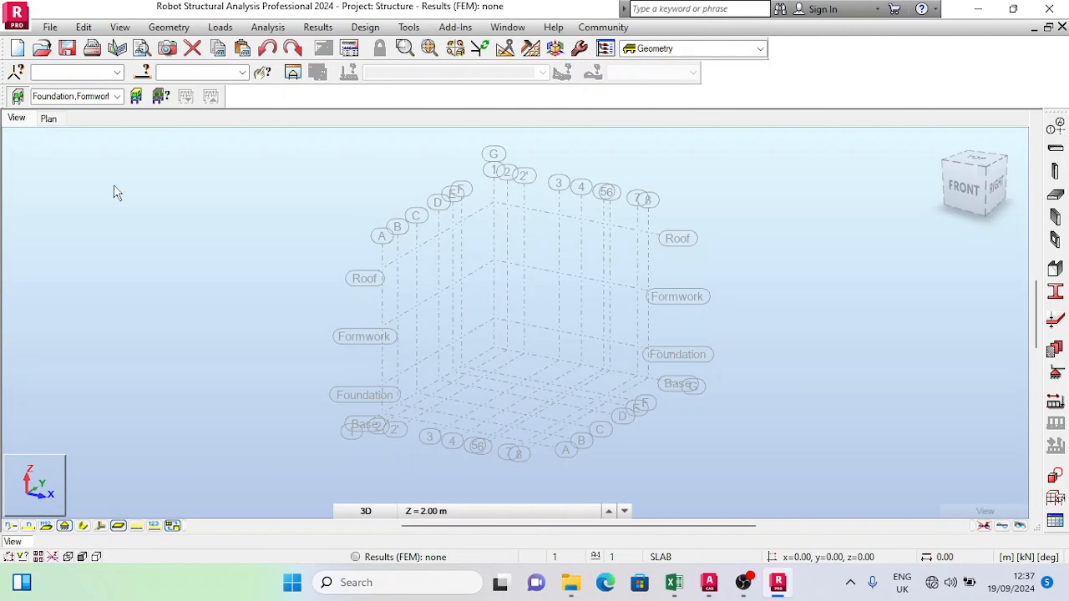
{"action": "scroll", "coordinate": [509, 302], "scroll_direction": "up", "scroll_amount": 1}
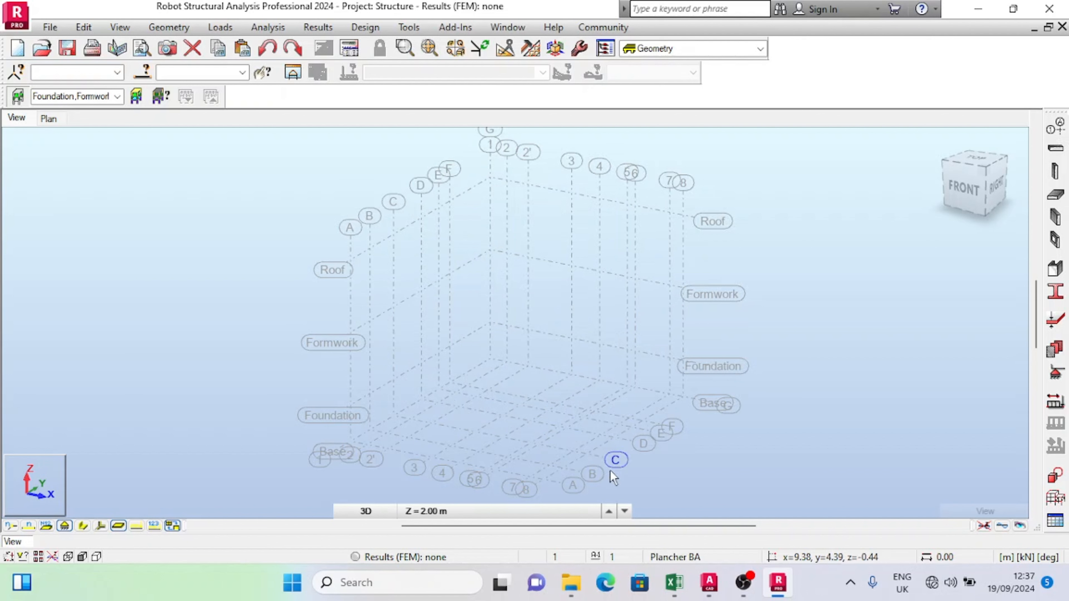
{"action": "scroll", "coordinate": [693, 403], "scroll_direction": "up", "scroll_amount": 1}
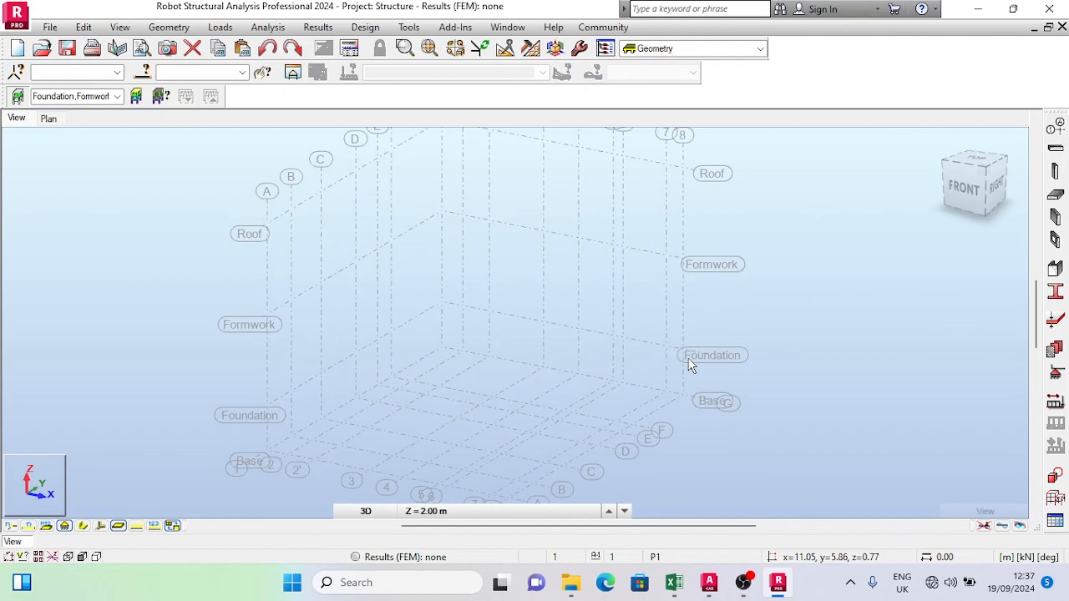
{"action": "scroll", "coordinate": [684, 335], "scroll_direction": "down", "scroll_amount": 1}
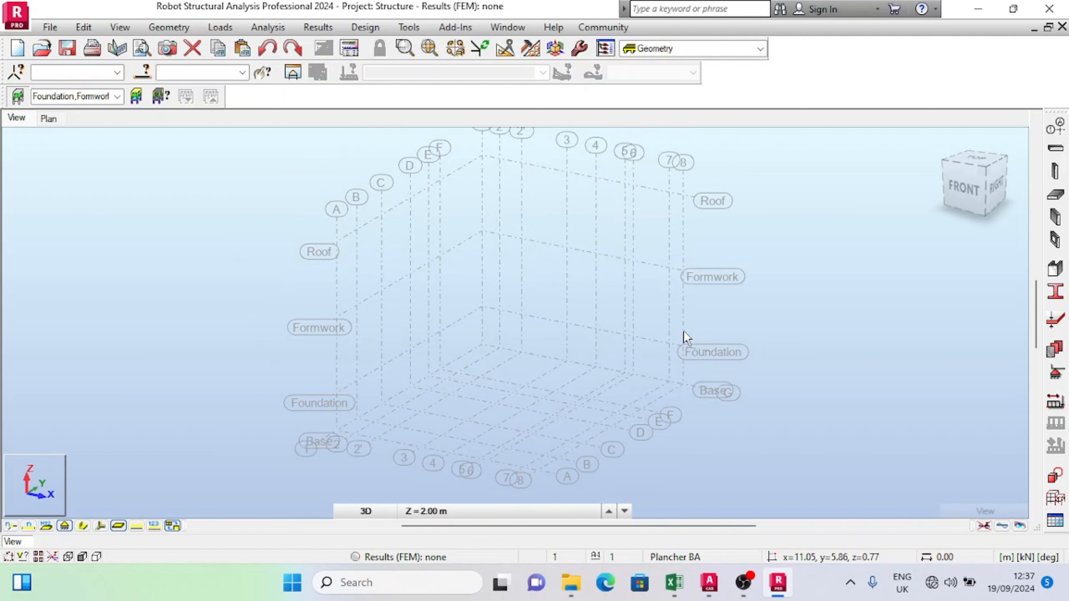